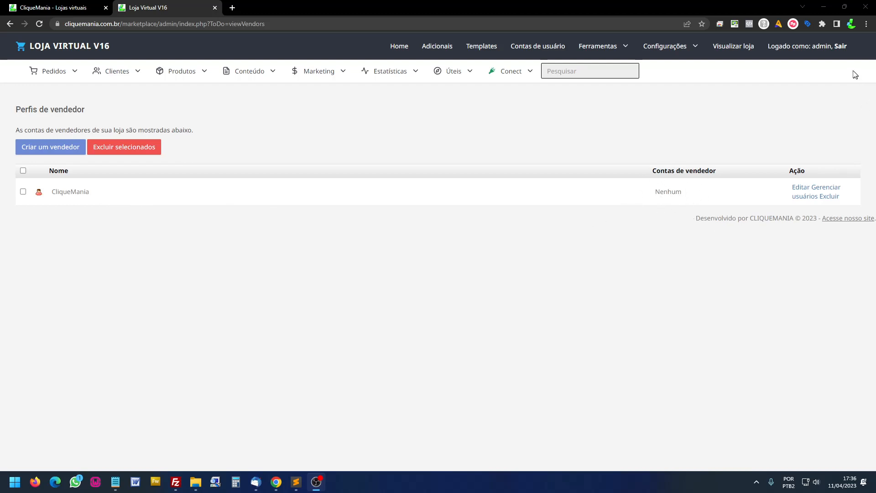
- Log out, sign back in as admin, and start a new user account under CliqueMania's Gerenciar usuários
{"action": "left_click", "coordinate": [840, 47]}
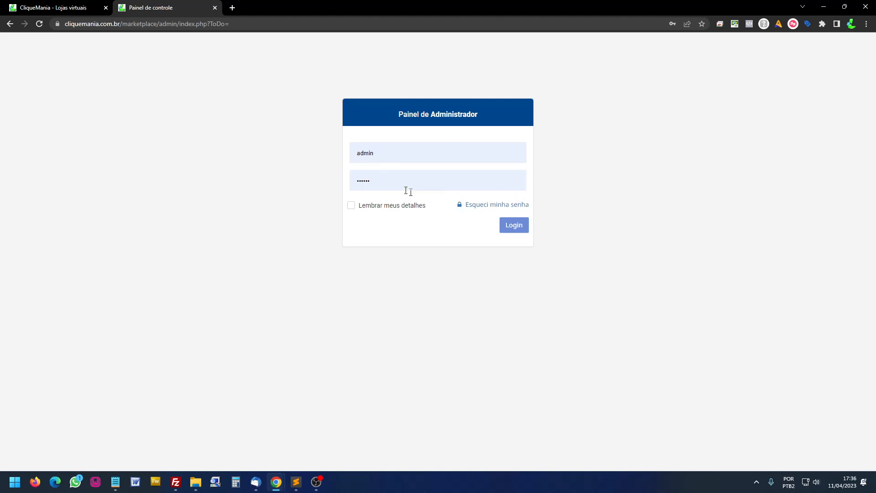
{"action": "left_click", "coordinate": [512, 227]}
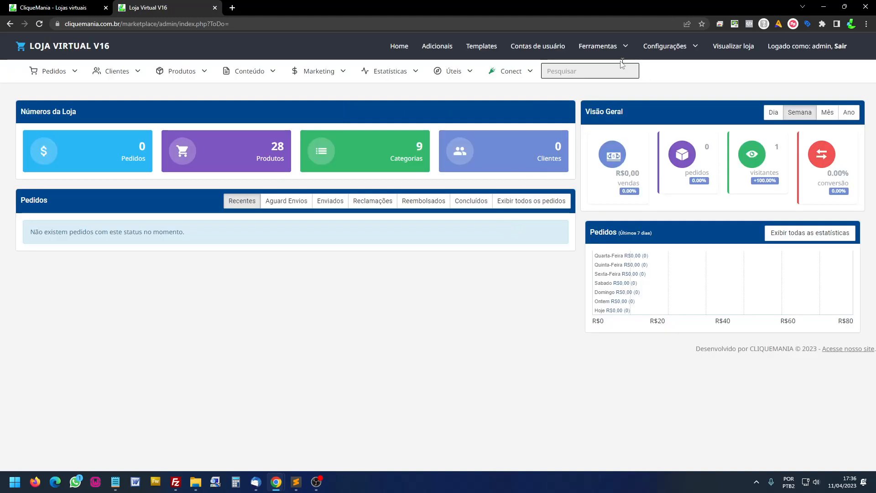
{"action": "mouse_move", "coordinate": [543, 46]}
{"action": "left_click", "coordinate": [537, 90]}
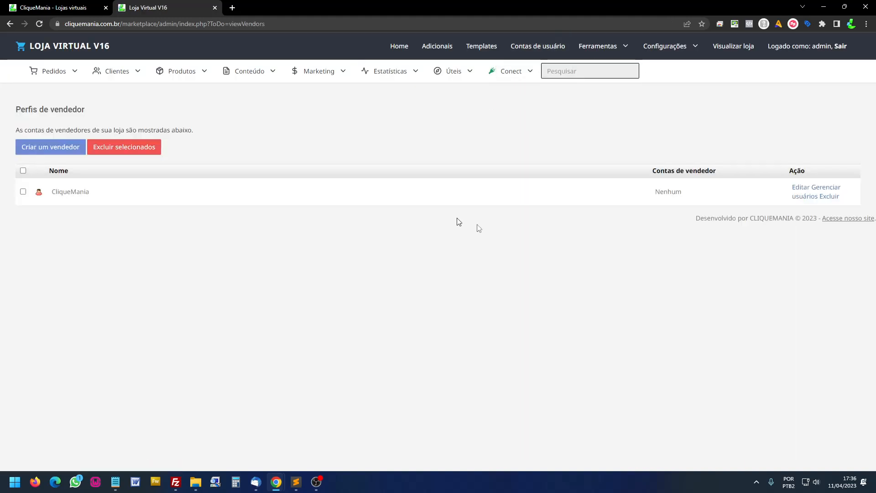
{"action": "left_click", "coordinate": [827, 191]}
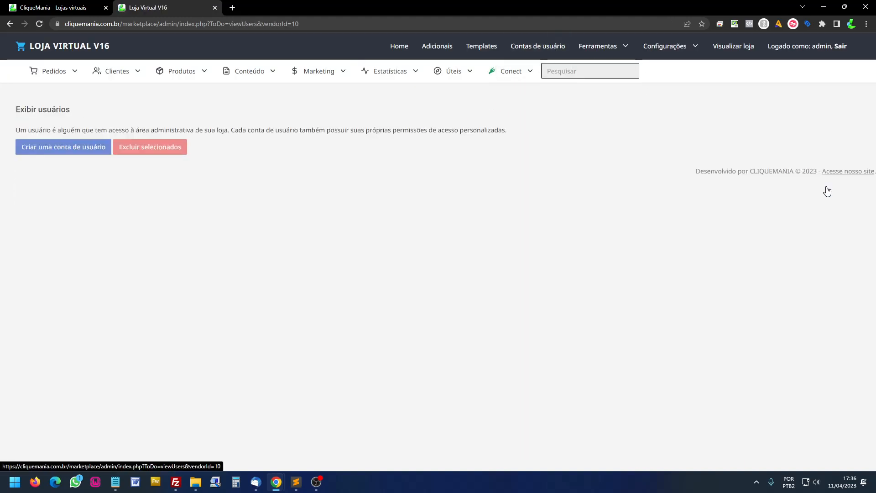
{"action": "left_click", "coordinate": [77, 149]}
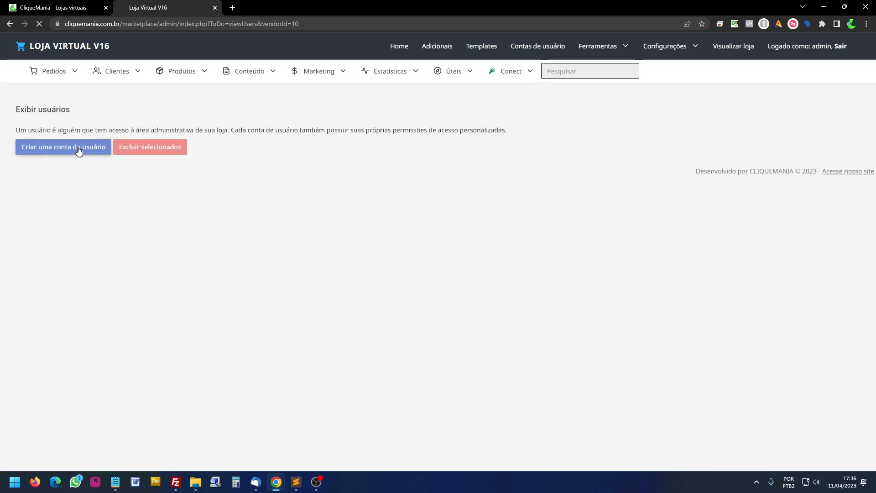
- Replace the autofilled fields with username vendedor01, a confirmed password and the account's e-mail
{"action": "double_click", "coordinate": [198, 204]}
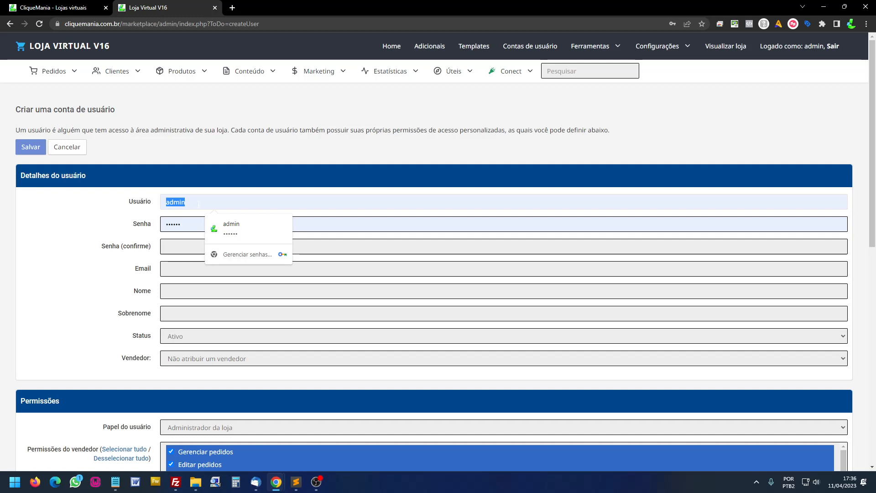
{"action": "type", "text": "vendedor01"}
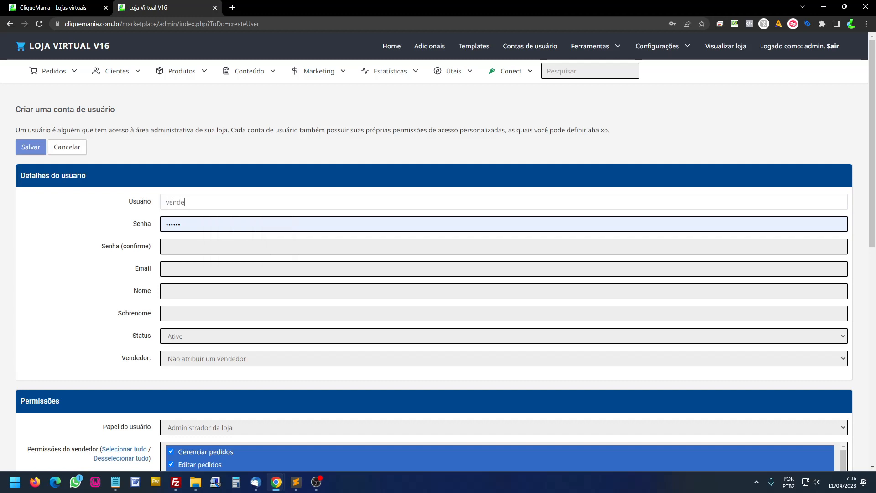
{"action": "double_click", "coordinate": [199, 223]}
{"action": "type", "text": "••••••"}
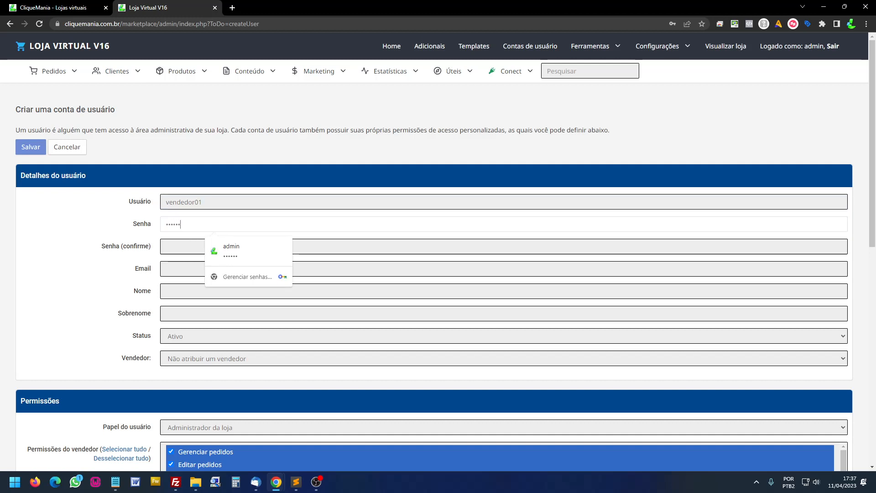
{"action": "key", "text": "Tab"}
{"action": "type", "text": "••••••"}
{"action": "key", "text": "Tab"}
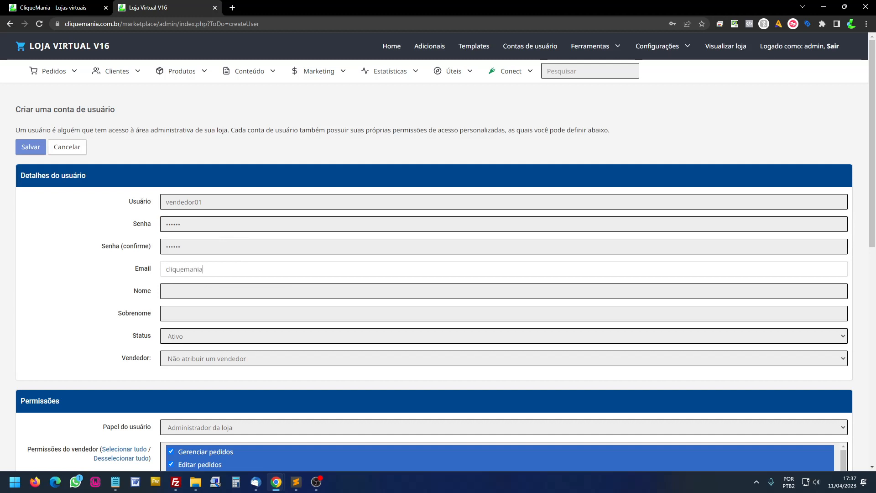
- Choose CliqueMania as the vendor, review the permissions, and save the account
{"action": "left_click", "coordinate": [210, 360]}
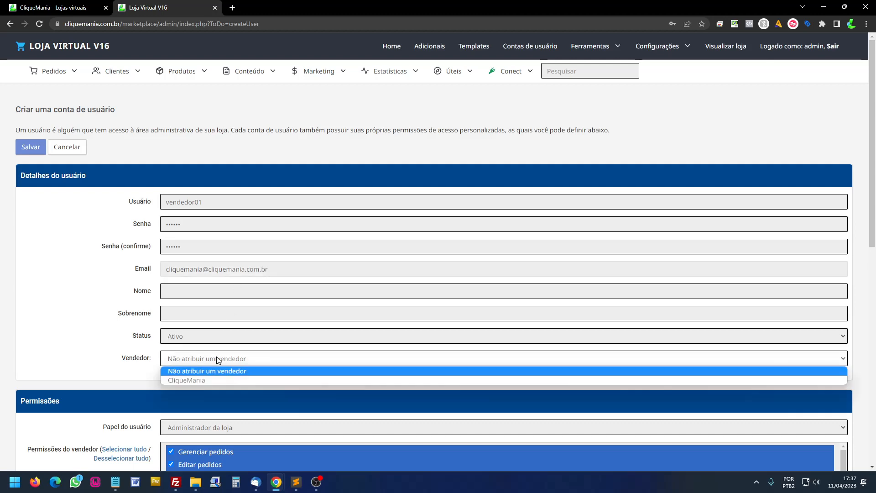
{"action": "left_click", "coordinate": [187, 383]}
{"action": "scroll", "coordinate": [146, 309], "scroll_direction": "down", "scroll_amount": 5}
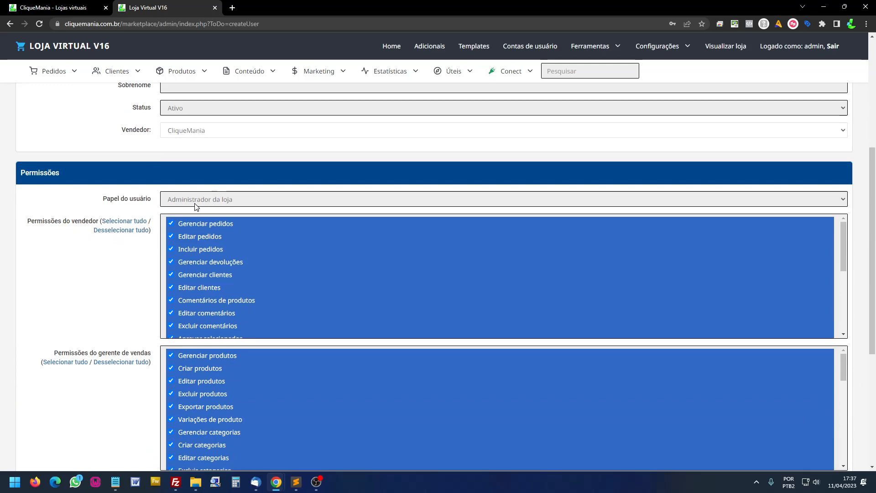
{"action": "scroll", "coordinate": [236, 242], "scroll_direction": "down", "scroll_amount": 10}
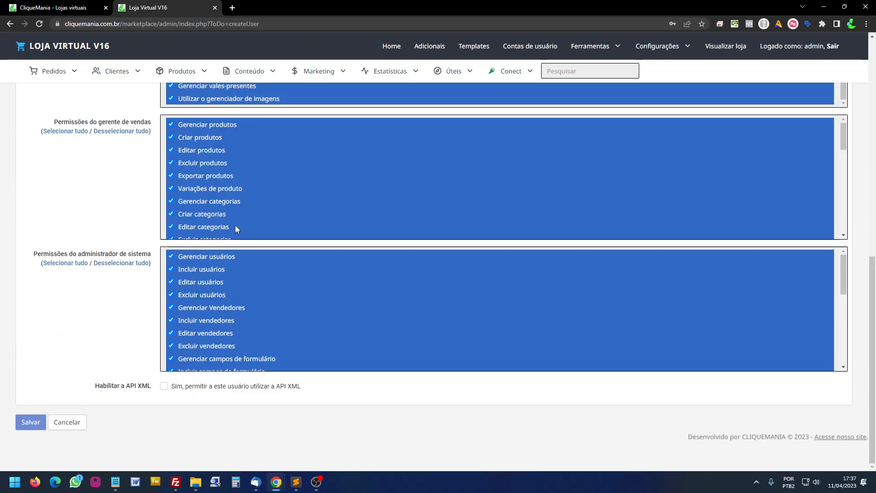
{"action": "scroll", "coordinate": [245, 351], "scroll_direction": "up", "scroll_amount": 7}
{"action": "scroll", "coordinate": [254, 375], "scroll_direction": "up", "scroll_amount": 5}
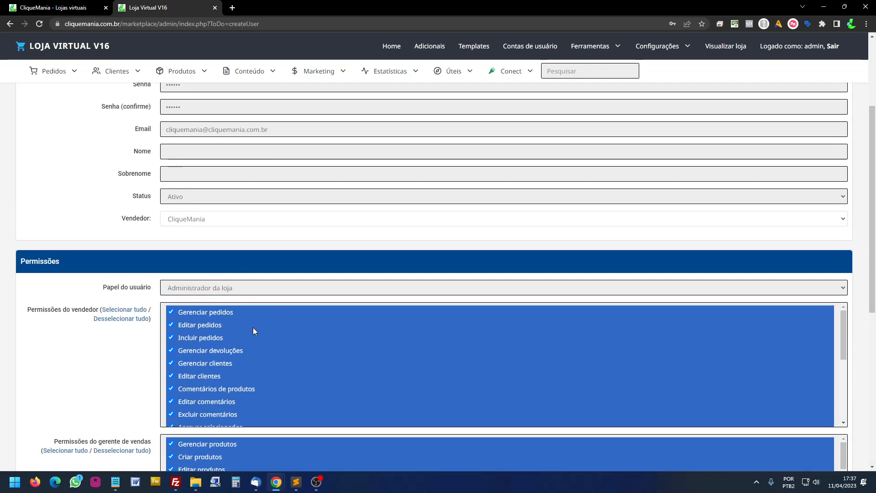
{"action": "scroll", "coordinate": [258, 279], "scroll_direction": "up", "scroll_amount": 3}
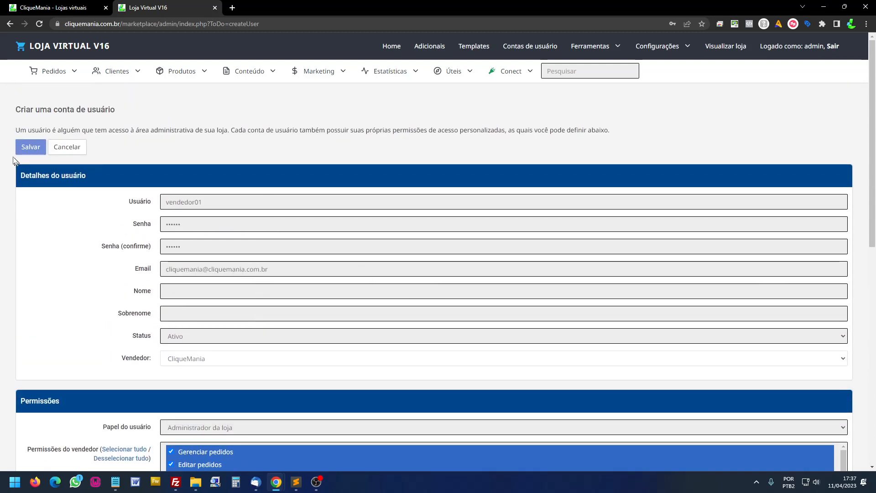
{"action": "left_click", "coordinate": [30, 147]}
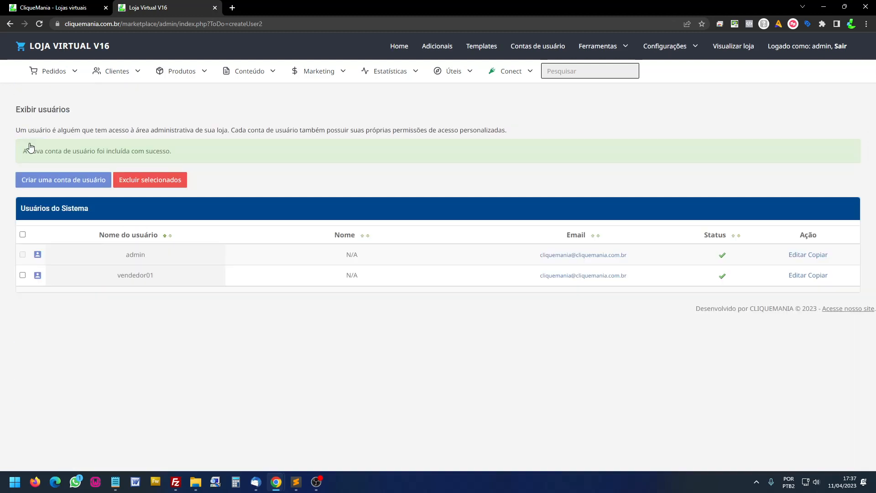
- Open Perfis de vendedor and highlight the CliqueMania row to check vendedor01 is its vendor account
{"action": "mouse_move", "coordinate": [521, 55]}
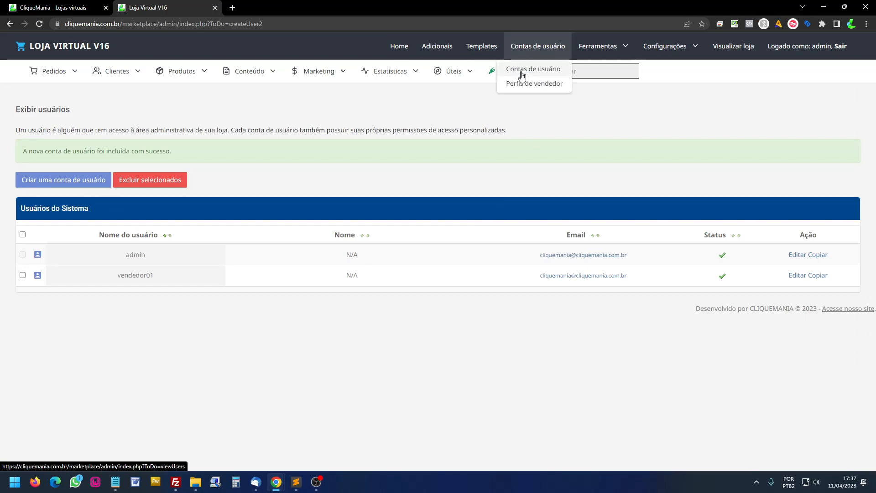
{"action": "left_click", "coordinate": [524, 85]}
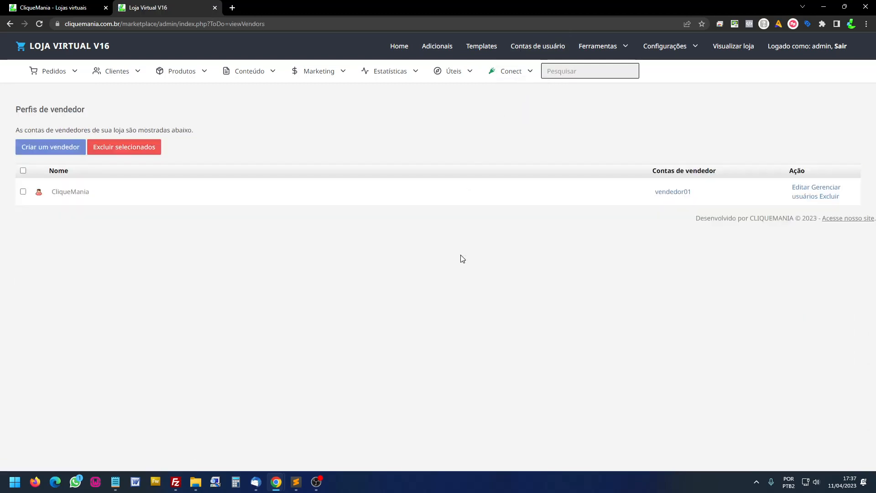
{"action": "left_click_drag", "start_coordinate": [51, 192], "coordinate": [81, 192]}
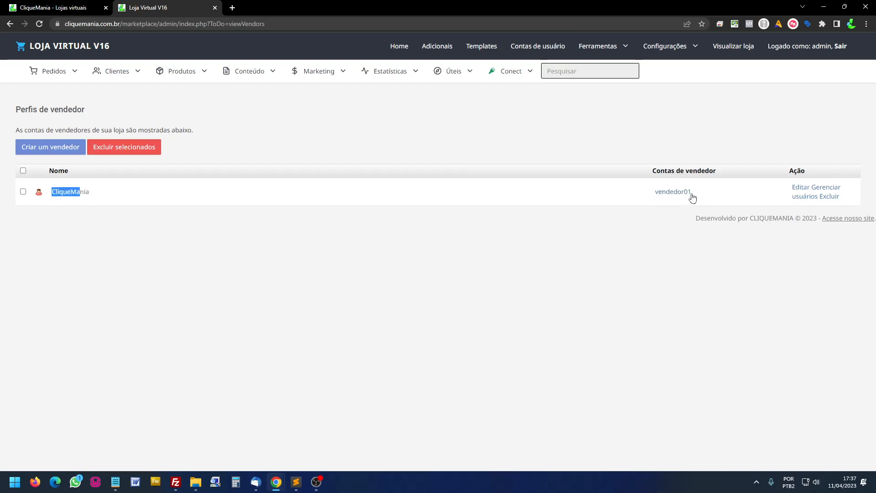
- Log out and try signing in with the vendor username and password, then return to correct the username
{"action": "left_click", "coordinate": [844, 54]}
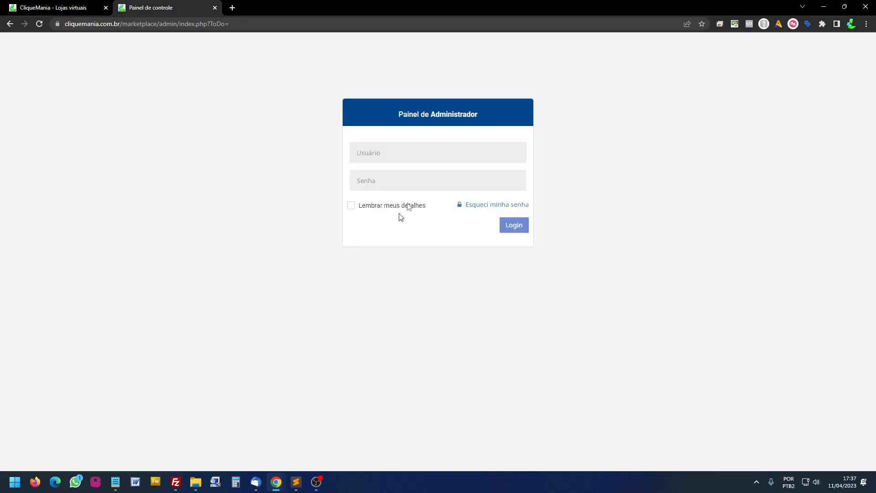
{"action": "left_click", "coordinate": [399, 153]}
{"action": "key", "text": "ctrl+a"}
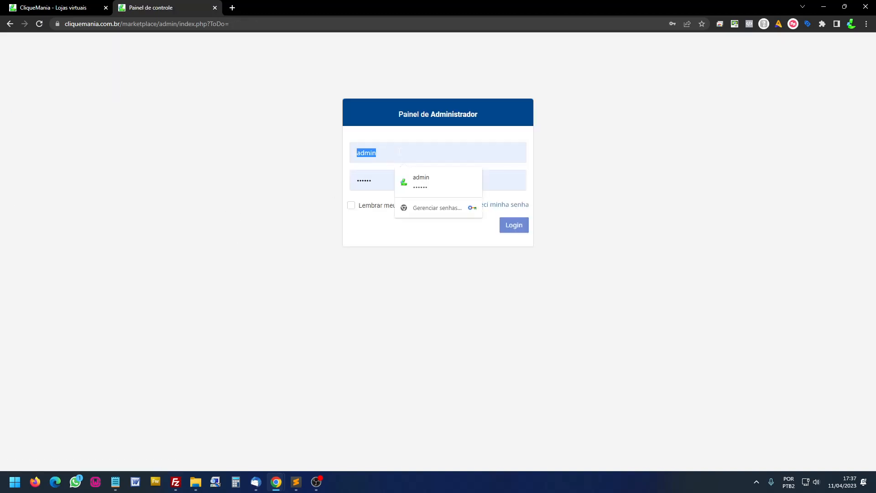
{"action": "type", "text": "vendedor"}
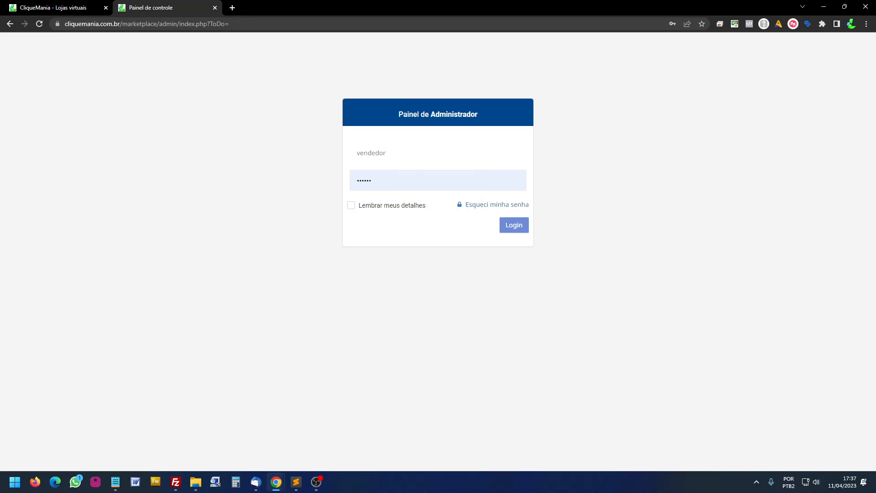
{"action": "type", "text": "1"}
{"action": "key", "text": "Tab"}
{"action": "type", "text": "123"}
{"action": "key", "text": "Return"}
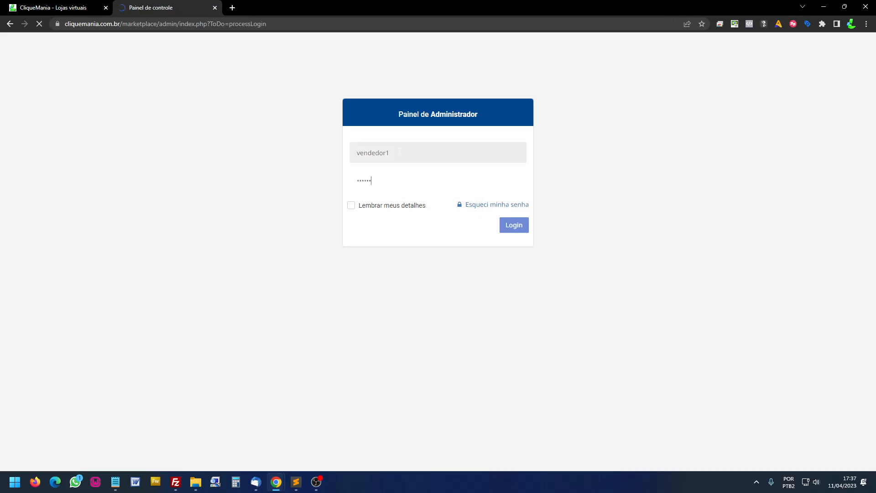
{"action": "left_click", "coordinate": [408, 222]}
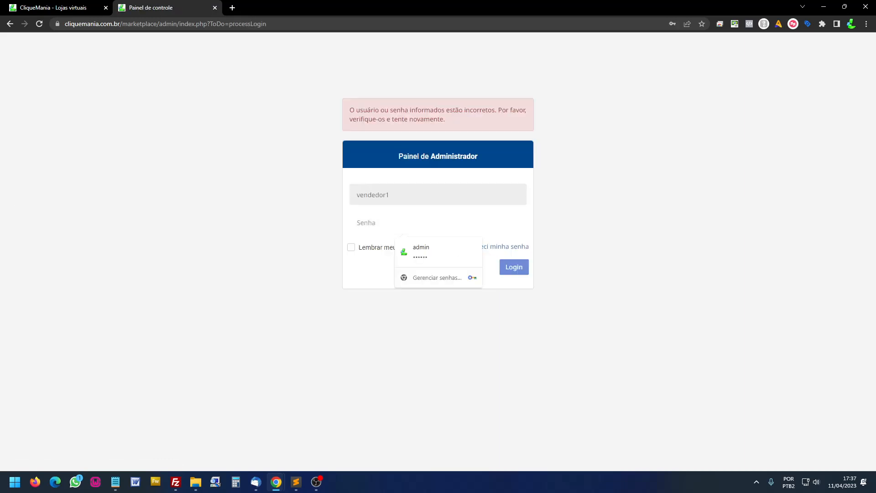
{"action": "left_click", "coordinate": [388, 195]}
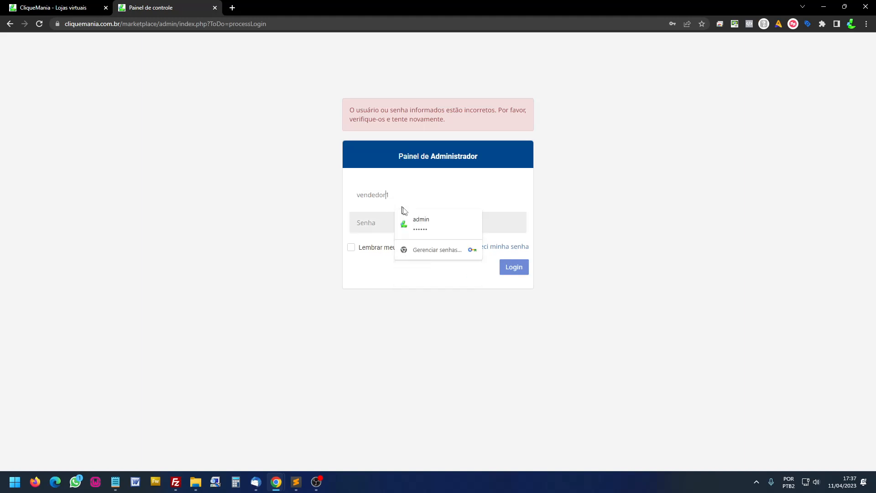
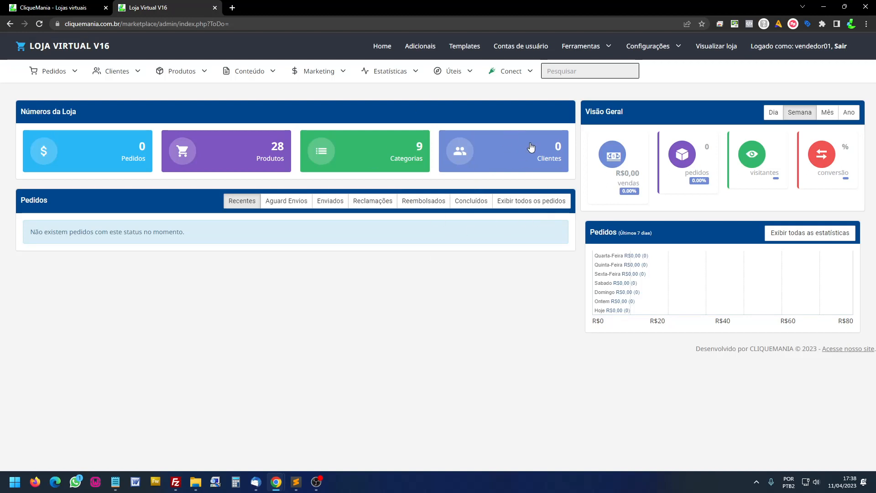
- Log out of the seller session and sign in on Painel de Administrador with the admin credentials
{"action": "left_click", "coordinate": [843, 51]}
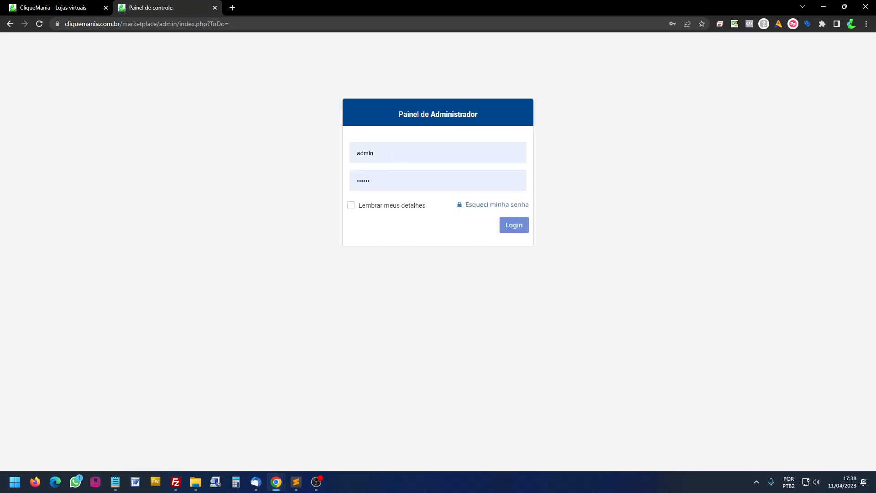
{"action": "left_click", "coordinate": [514, 229]}
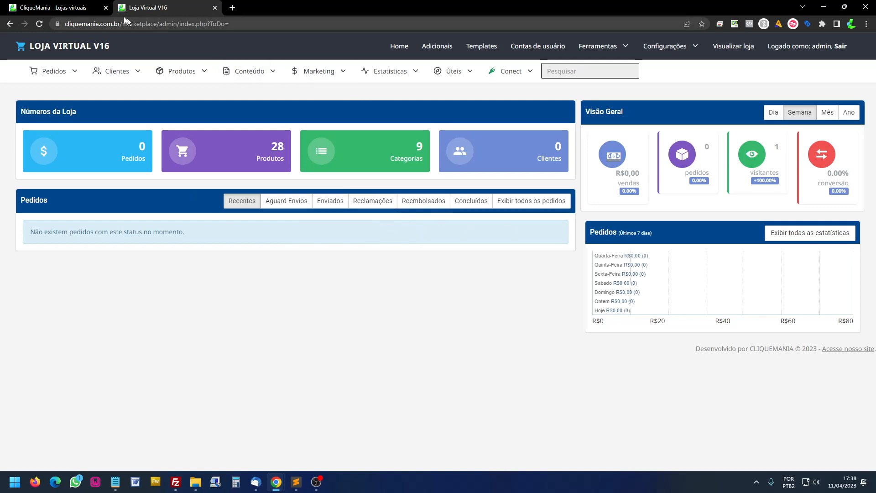
- Open the store homepage in a new tab, then submit the seller registration form
{"action": "left_click", "coordinate": [82, 12]}
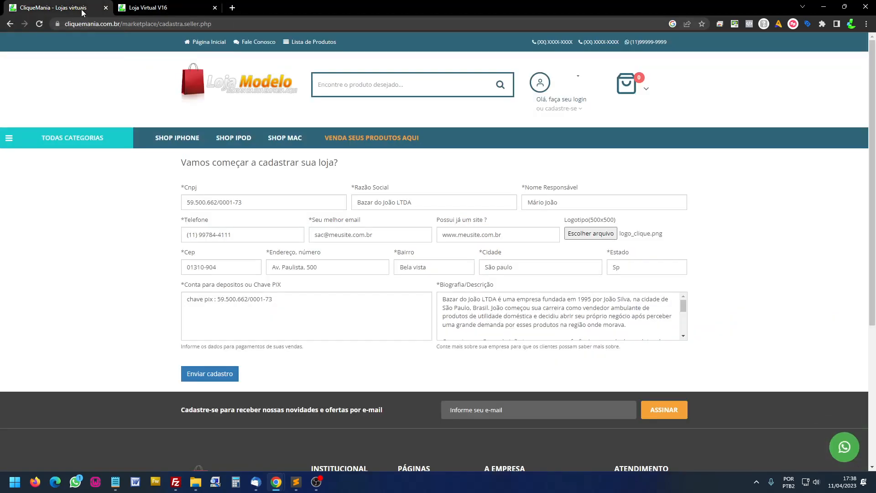
{"action": "left_click", "coordinate": [277, 91]}
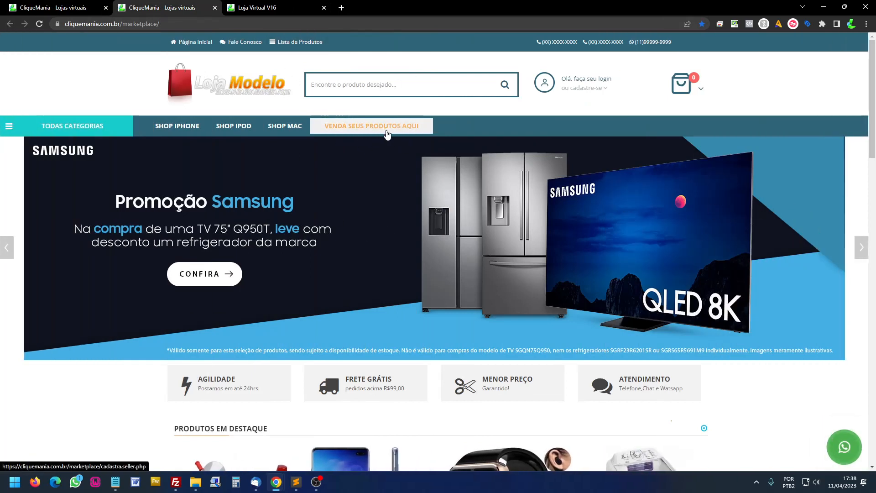
{"action": "left_click", "coordinate": [82, 12]}
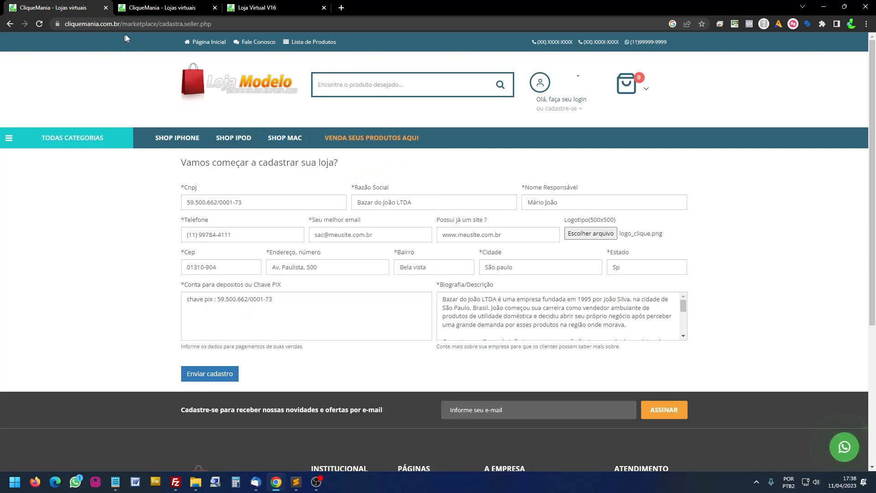
{"action": "mouse_move", "coordinate": [285, 138]}
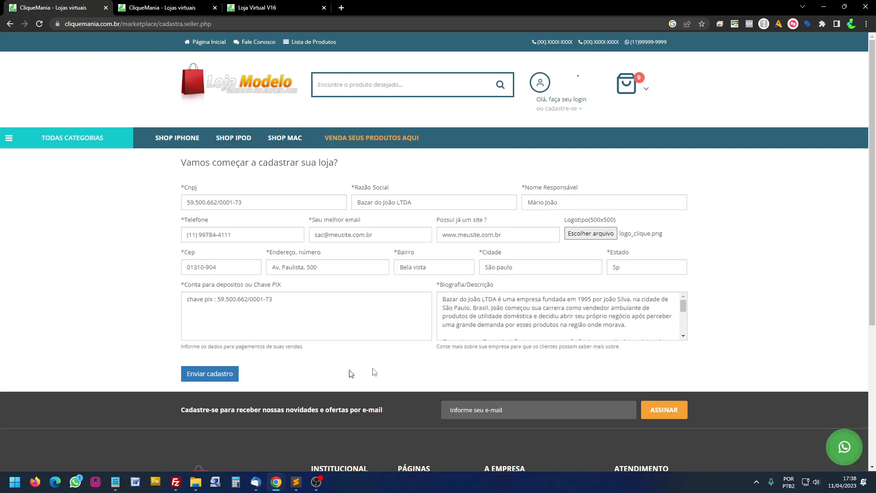
{"action": "left_click", "coordinate": [215, 380]}
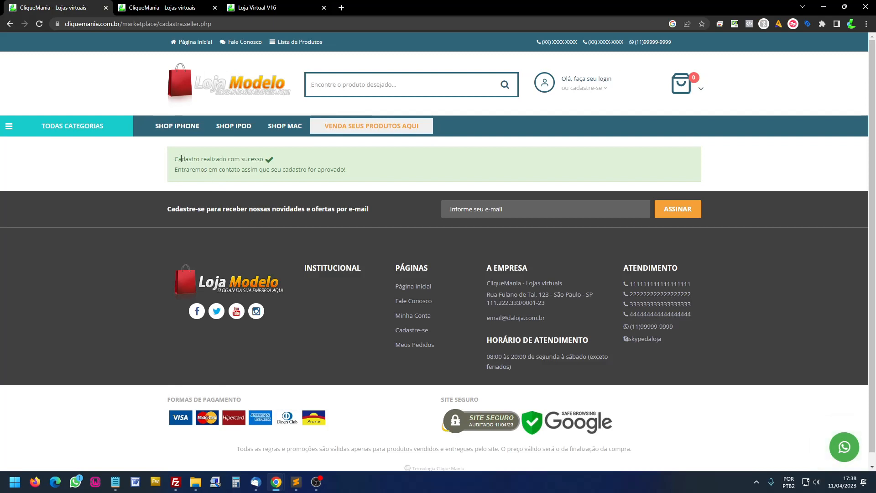
- Highlight the 'Cadastro realizado com sucesso' and awaiting-approval messages, then open the seller registration e-mail
{"action": "left_click_drag", "start_coordinate": [181, 158], "coordinate": [346, 170]}
{"action": "left_click", "coordinate": [194, 174]}
{"action": "left_click", "coordinate": [346, 170]}
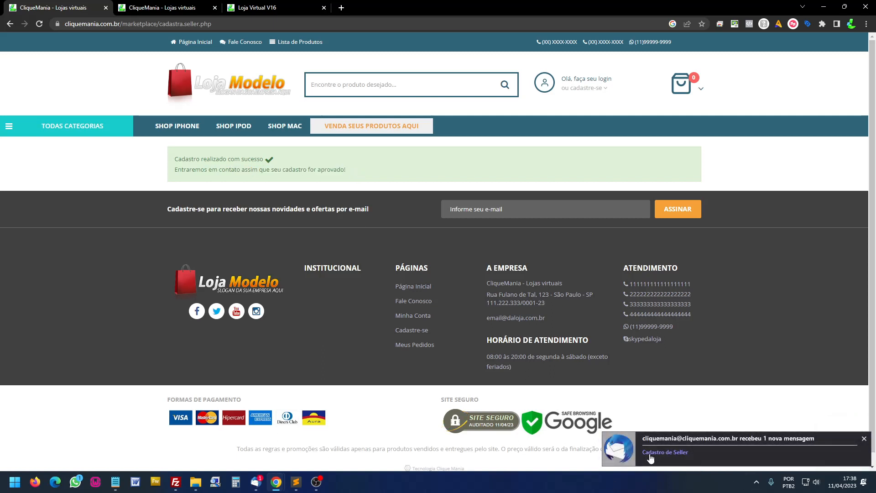
{"action": "left_click", "coordinate": [665, 458]}
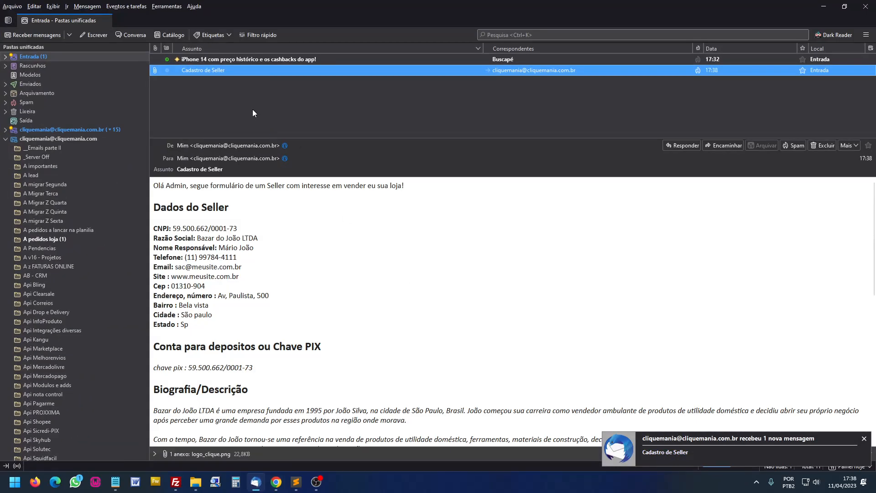
- Delete the iPhone 14 promo, read the Cadastro de Seller e-mail, and minimize Thunderbird
{"action": "left_click", "coordinate": [299, 59]}
{"action": "key", "text": "Delete"}
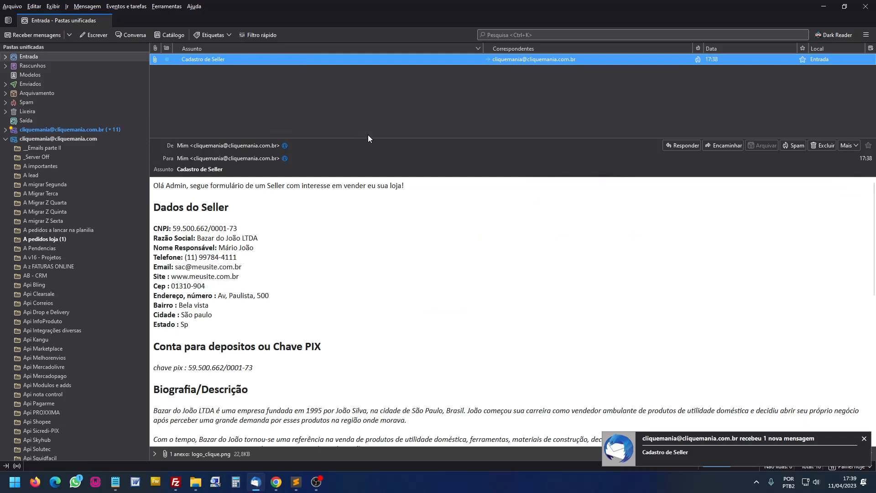
{"action": "left_click_drag", "start_coordinate": [371, 139], "coordinate": [369, 68]}
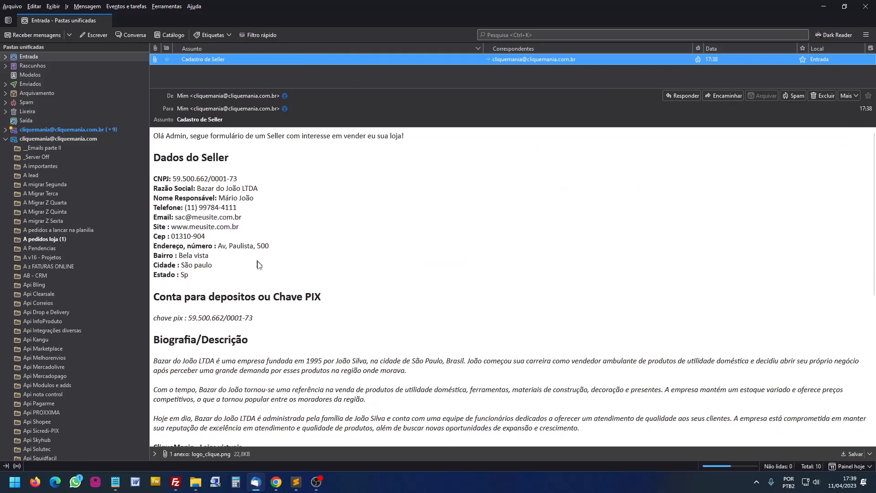
{"action": "scroll", "coordinate": [264, 276], "scroll_direction": "down", "scroll_amount": 6}
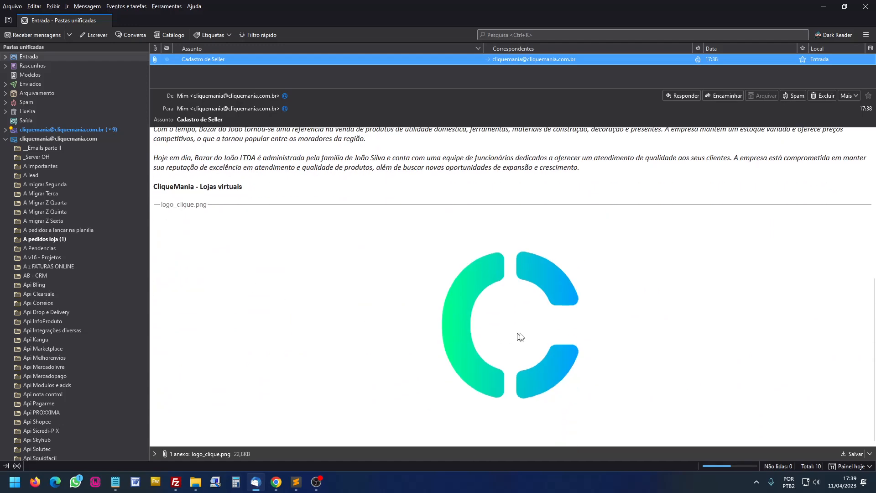
{"action": "scroll", "coordinate": [353, 340], "scroll_direction": "up", "scroll_amount": 6}
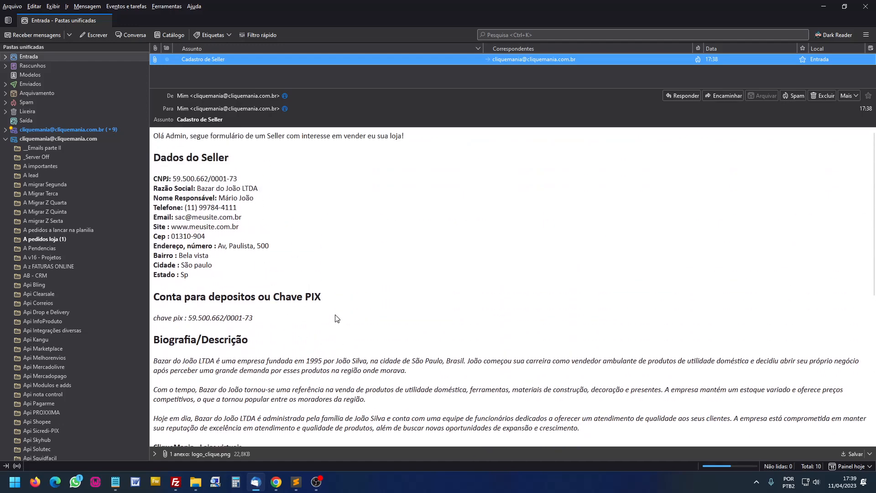
{"action": "left_click", "coordinate": [824, 6]}
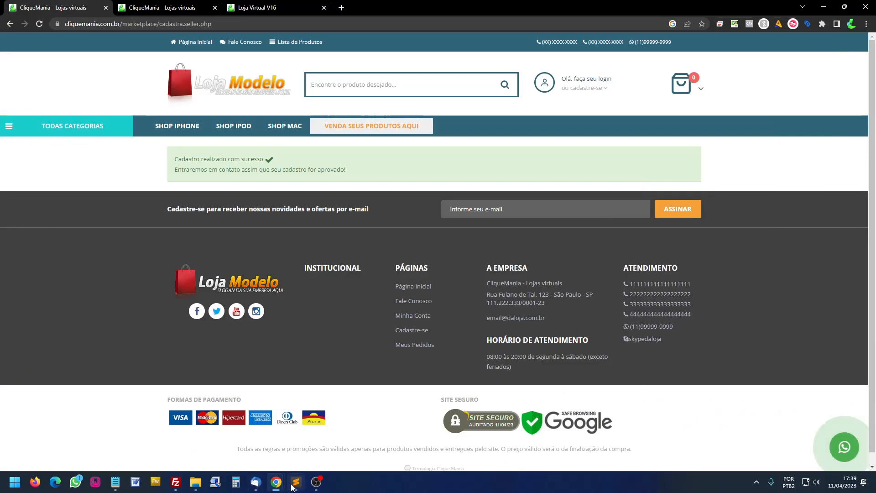
- Restore and re-minimize the mail window, then return to the registration success page
{"action": "left_click", "coordinate": [259, 486]}
{"action": "left_click", "coordinate": [260, 488]}
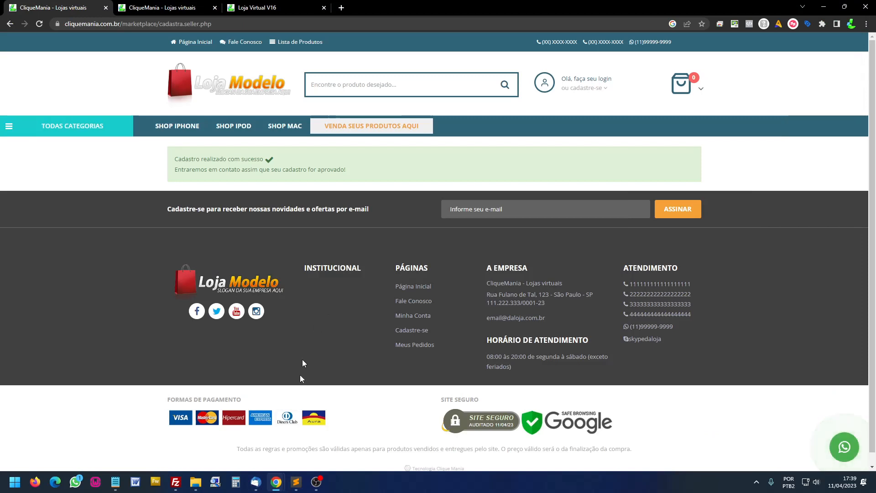
{"action": "mouse_move", "coordinate": [280, 489]}
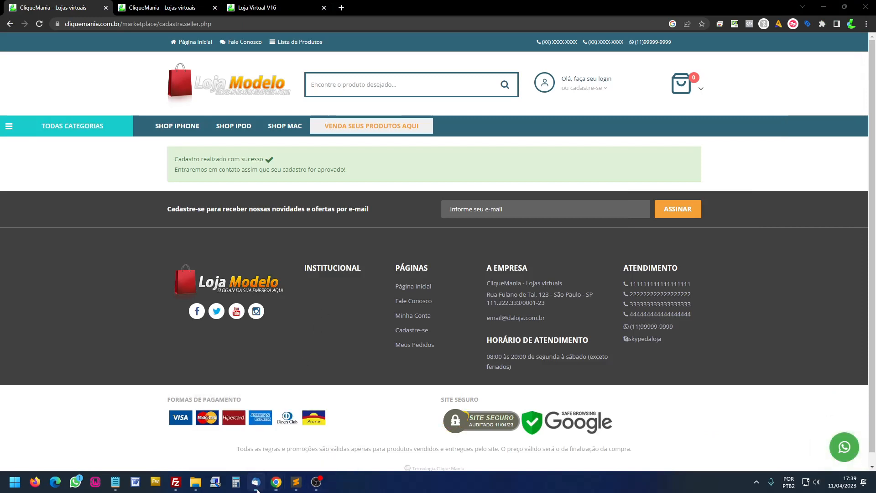
{"action": "right_click", "coordinate": [257, 491]}
{"action": "left_click", "coordinate": [250, 456]}
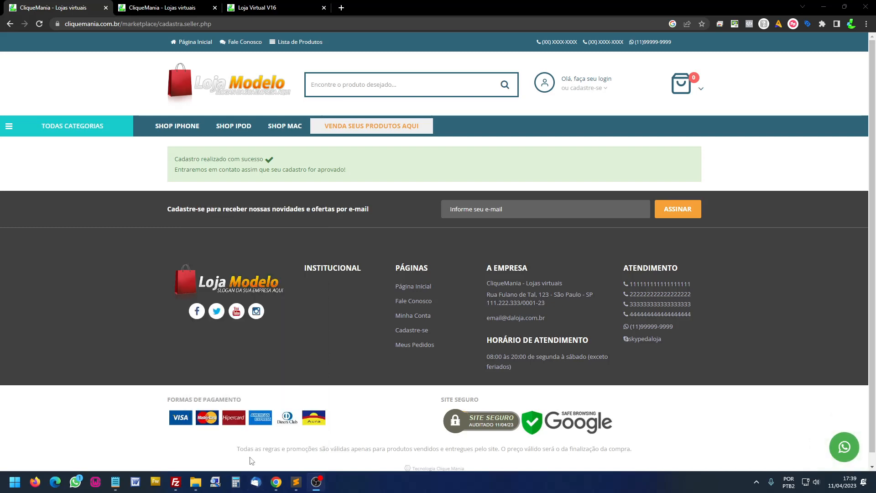
{"action": "left_click", "coordinate": [196, 42]}
{"action": "key", "text": "alt+Left"}
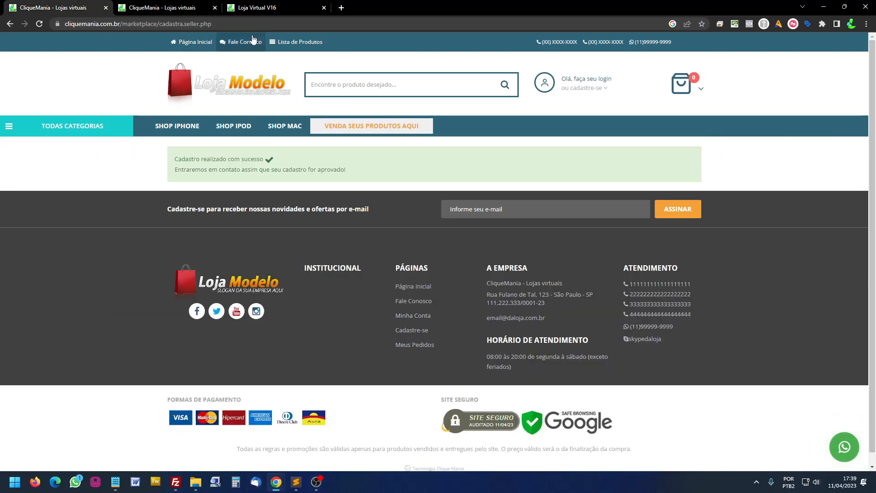
- Switch to the admin tab and open Contas de usuário > Perfis de vendedor
{"action": "left_click", "coordinate": [258, 9]}
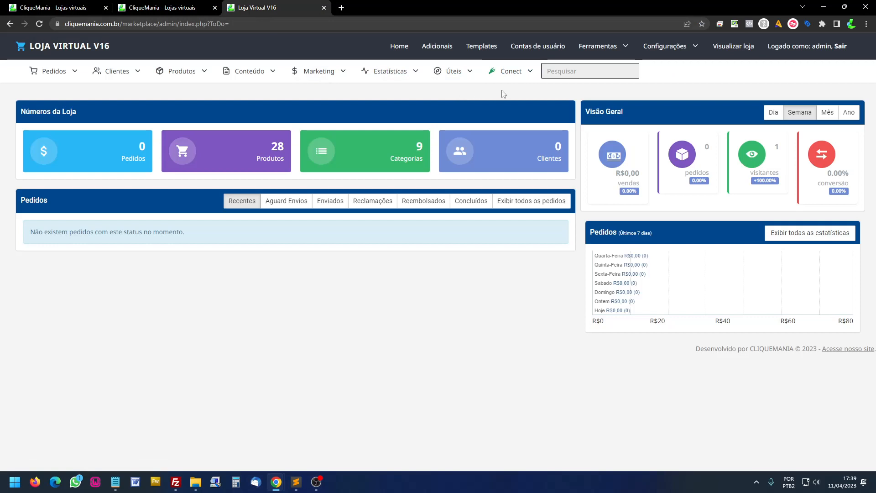
{"action": "mouse_move", "coordinate": [553, 46]}
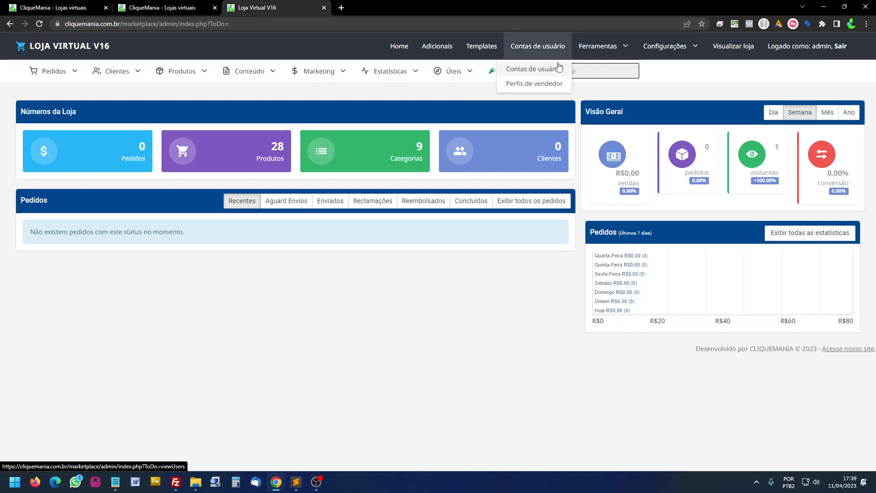
{"action": "left_click", "coordinate": [526, 85]}
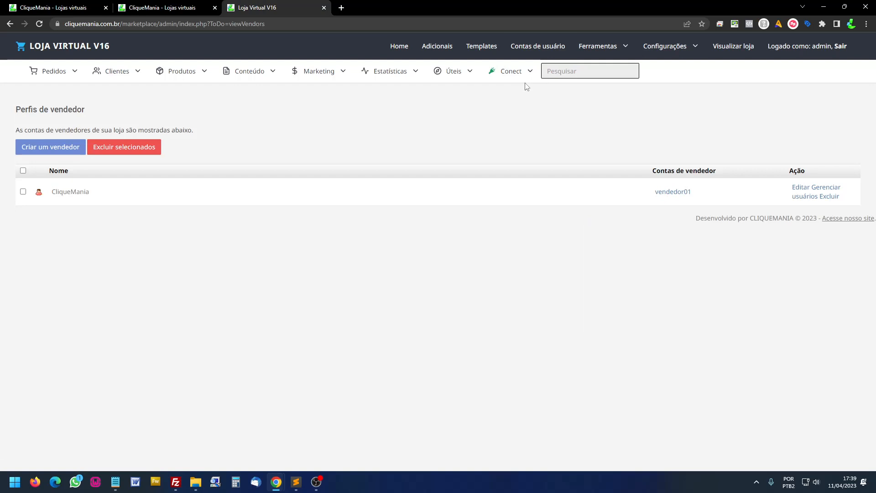
- Start a new seller and fill in its phone number and contact e-mail
{"action": "left_click", "coordinate": [69, 147]}
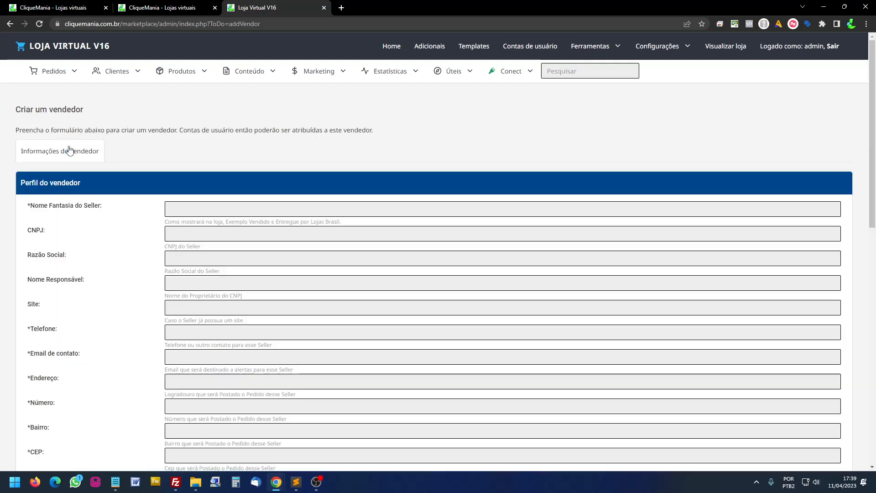
{"action": "left_click", "coordinate": [190, 208]}
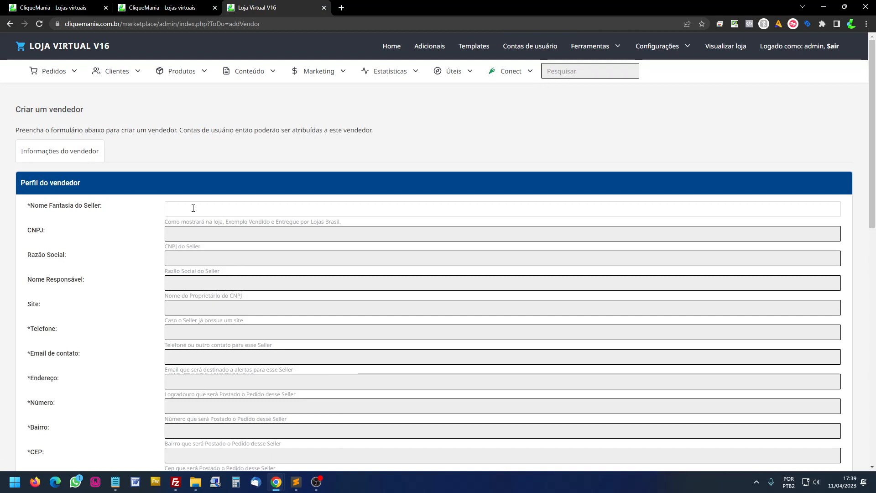
{"action": "scroll", "coordinate": [139, 194], "scroll_direction": "down", "scroll_amount": 3}
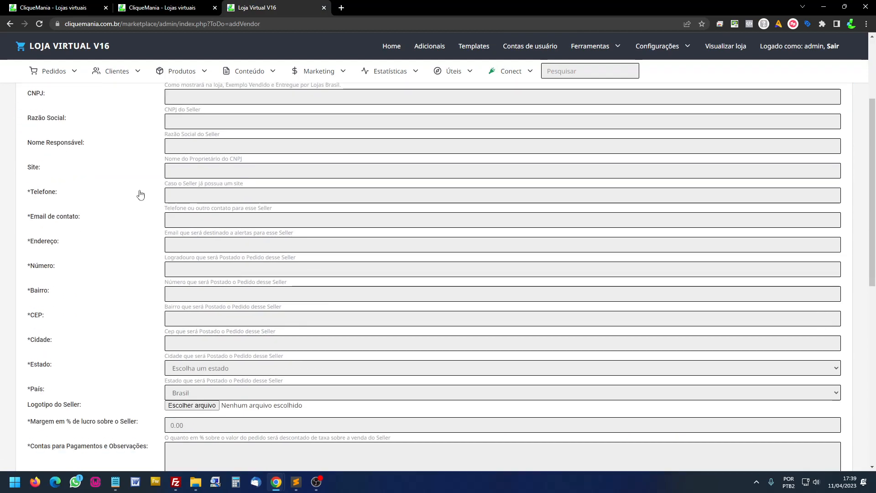
{"action": "left_click", "coordinate": [177, 201]}
{"action": "type", "text": "11111111111111"}
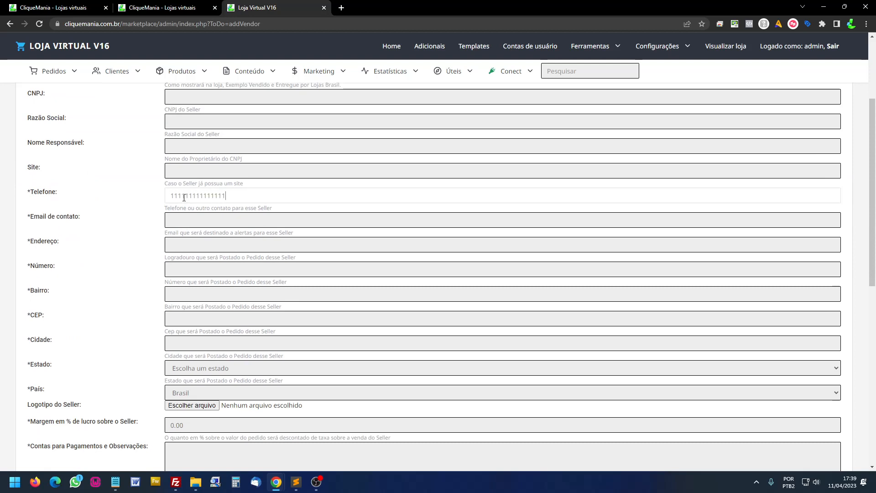
{"action": "left_click", "coordinate": [187, 221]}
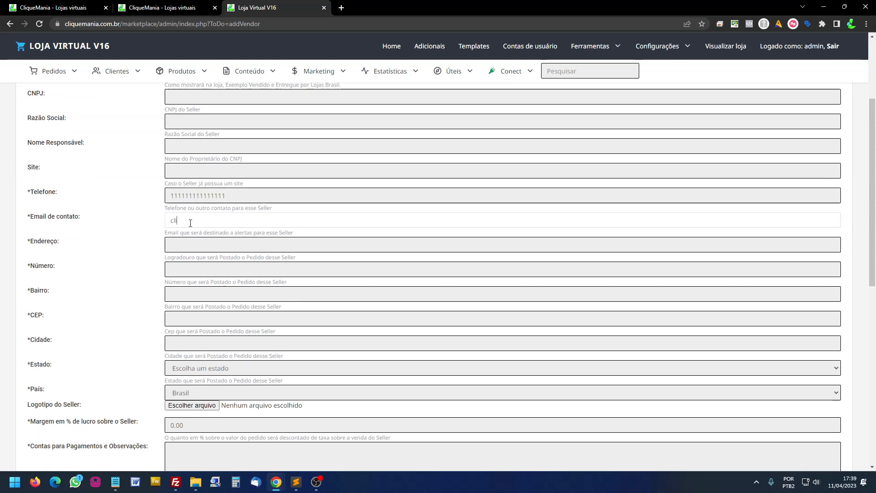
- Enter street 'wefwef', 'wef' for number, neighbourhood, CEP and city, and state Mato Grosso
{"action": "left_click", "coordinate": [191, 245]}
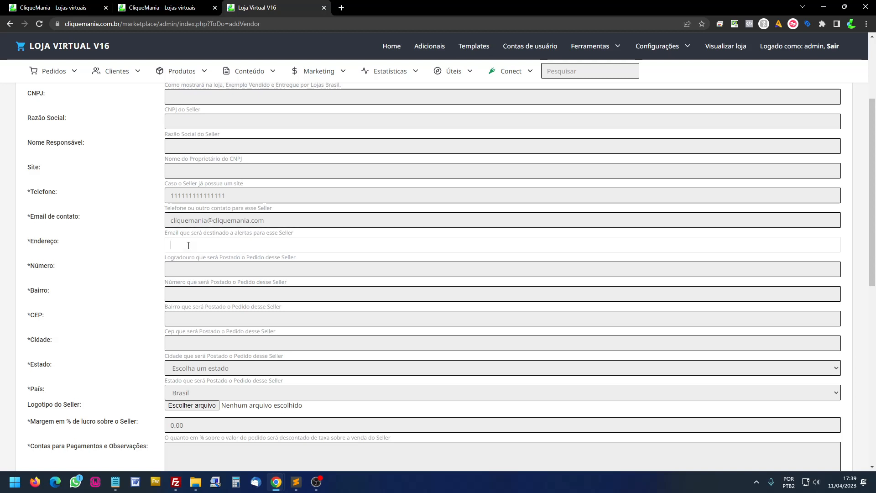
{"action": "type", "text": "wefwef"}
{"action": "left_click", "coordinate": [192, 270]}
{"action": "type", "text": "wef"}
{"action": "left_click", "coordinate": [192, 294]}
{"action": "type", "text": "wef"}
{"action": "left_click", "coordinate": [195, 316]}
{"action": "type", "text": "wef"}
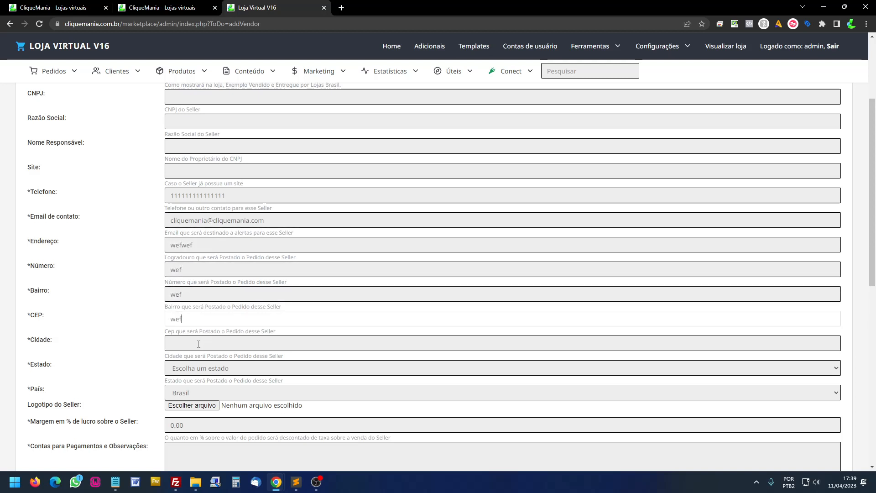
{"action": "left_click", "coordinate": [202, 343]}
{"action": "type", "text": "wef"}
{"action": "left_click", "coordinate": [202, 368]}
{"action": "left_click", "coordinate": [207, 312]}
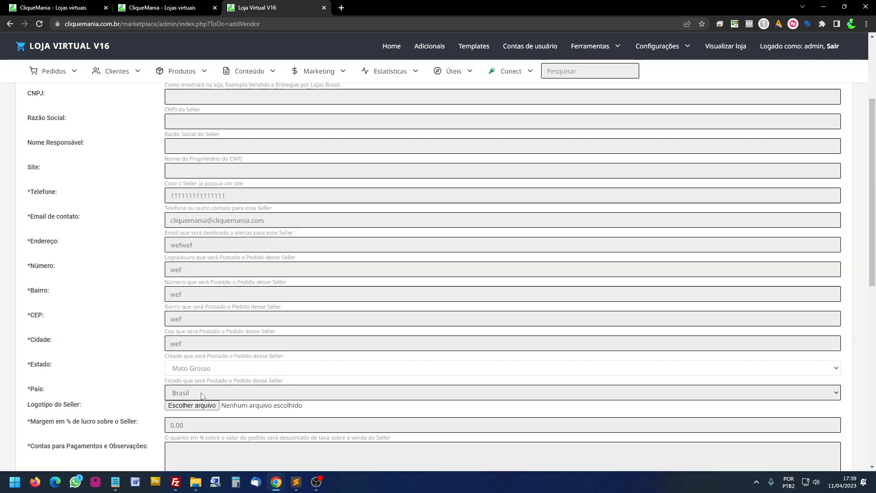
{"action": "scroll", "coordinate": [210, 356], "scroll_direction": "down", "scroll_amount": 5}
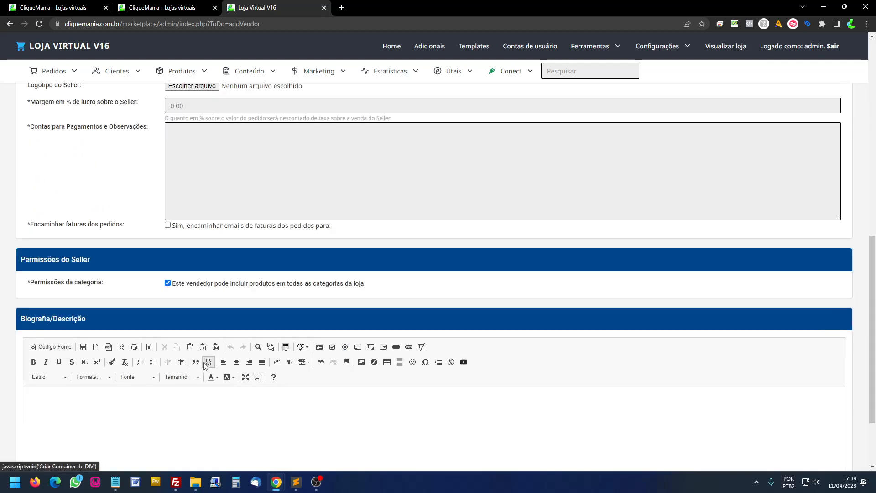
{"action": "scroll", "coordinate": [204, 363], "scroll_direction": "down", "scroll_amount": 3}
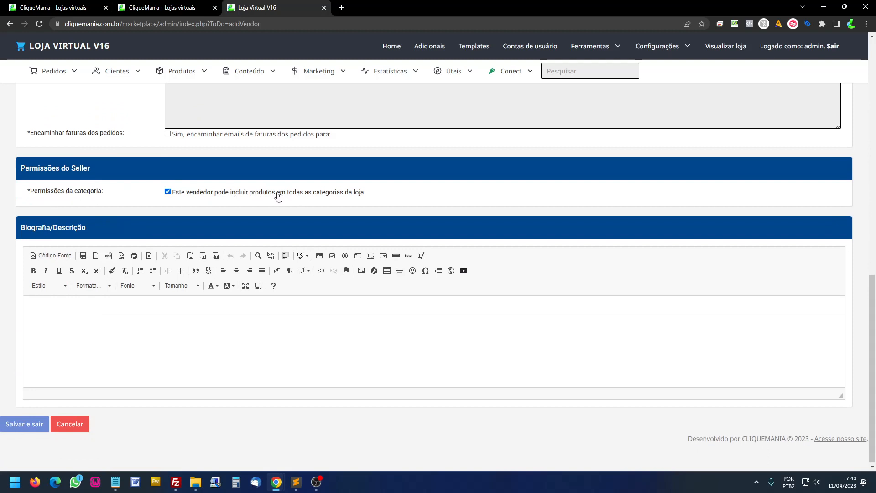
- Untick and re-tick the all-categories option so every category stays allowed
{"action": "left_click", "coordinate": [253, 196]}
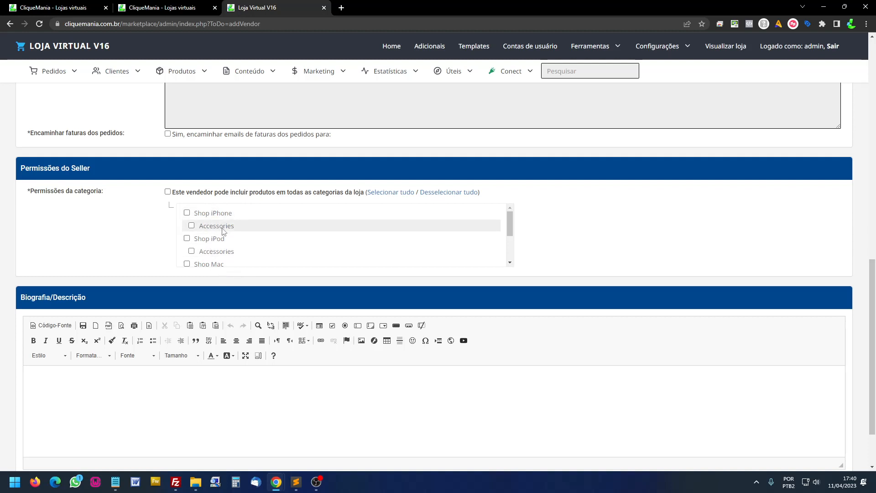
{"action": "left_click", "coordinate": [167, 192]}
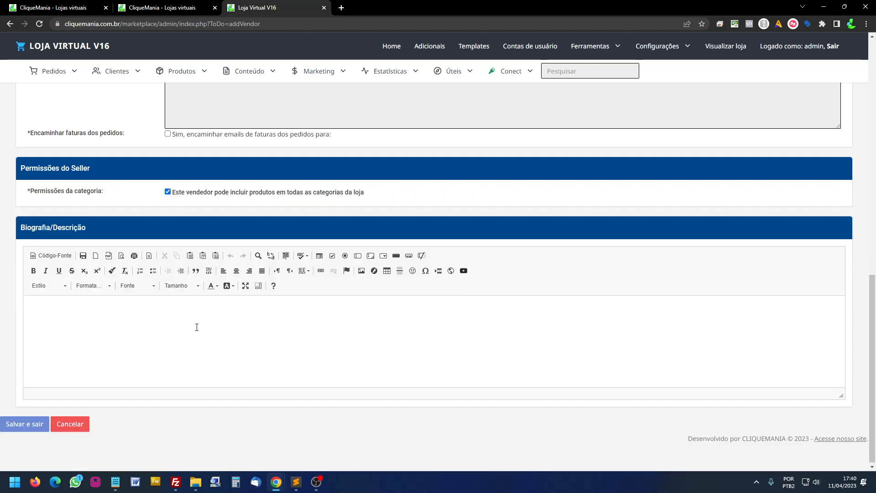
{"action": "scroll", "coordinate": [197, 338], "scroll_direction": "up", "scroll_amount": 3}
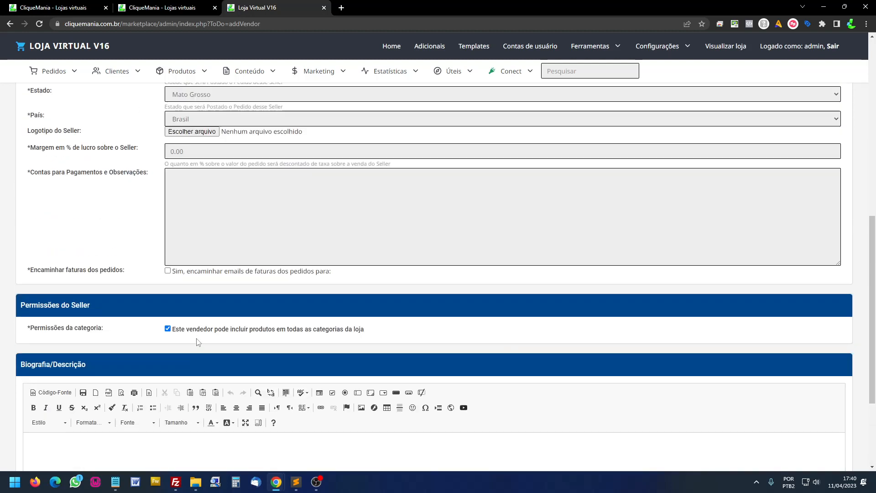
{"action": "scroll", "coordinate": [203, 340], "scroll_direction": "up", "scroll_amount": 2}
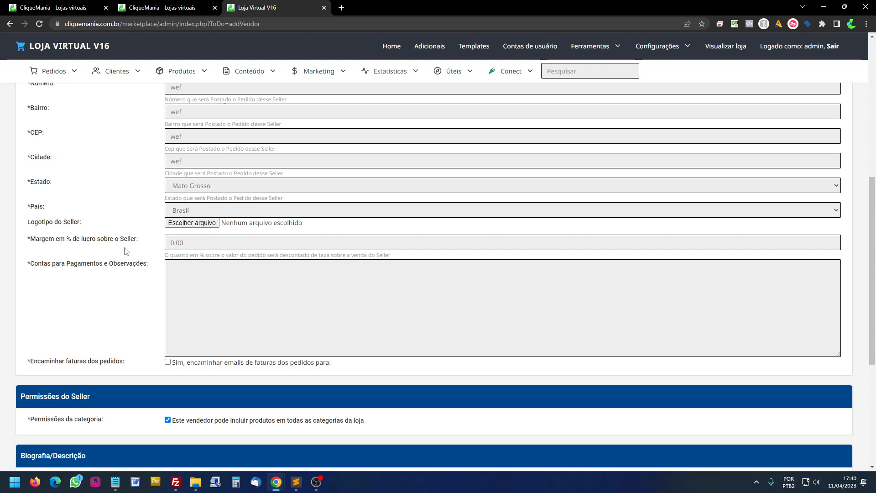
- Set Margem em % de lucro to 20 and save the seller profile
{"action": "double_click", "coordinate": [171, 242]}
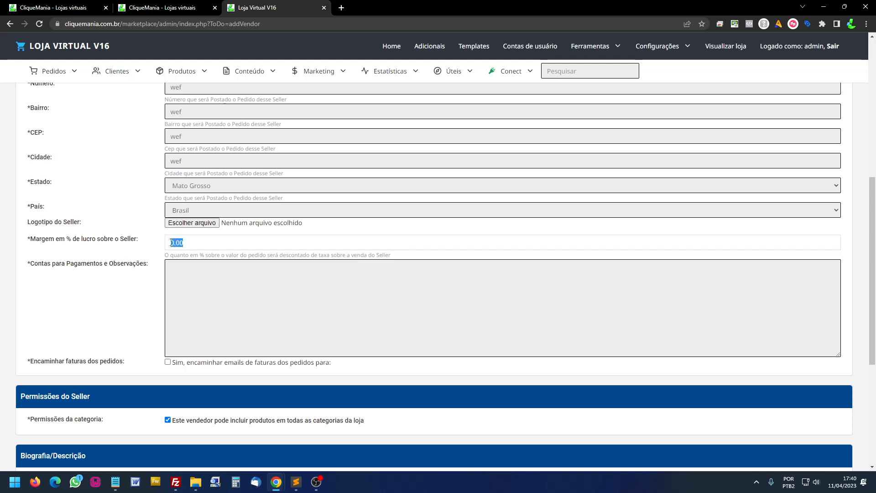
{"action": "type", "text": "20"}
{"action": "left_click_drag", "start_coordinate": [54, 239], "coordinate": [135, 244]}
{"action": "left_click", "coordinate": [188, 242]}
{"action": "scroll", "coordinate": [149, 340], "scroll_direction": "down", "scroll_amount": 5}
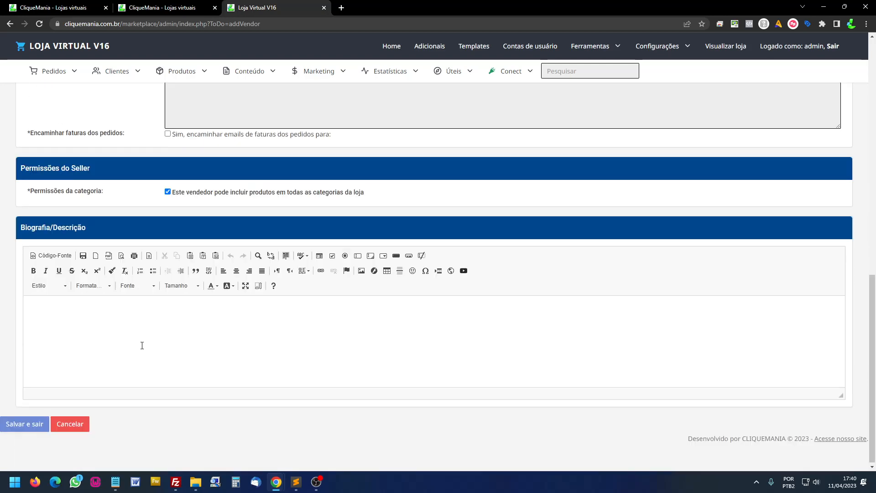
{"action": "left_click", "coordinate": [34, 429]}
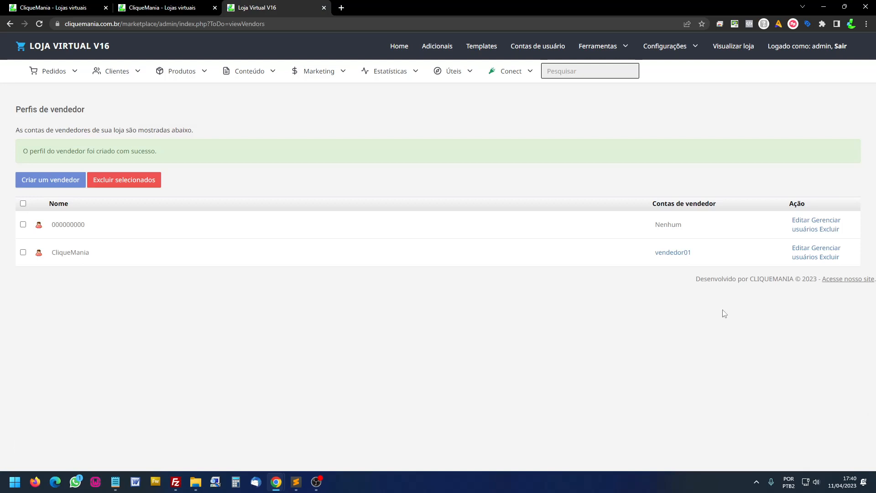
- Open the user accounts list, start a new account and pick the new seller as Vendedor
{"action": "left_click_drag", "start_coordinate": [661, 225], "coordinate": [676, 222]}
{"action": "left_click", "coordinate": [666, 225]}
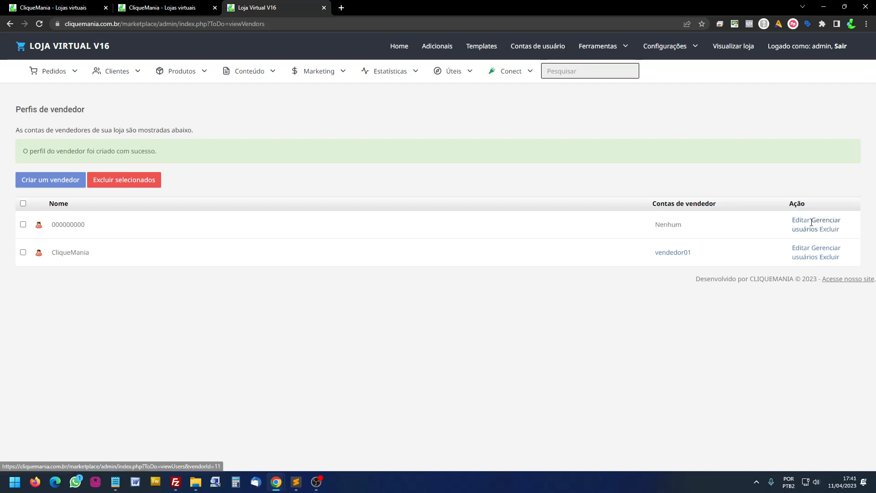
{"action": "mouse_move", "coordinate": [542, 47]}
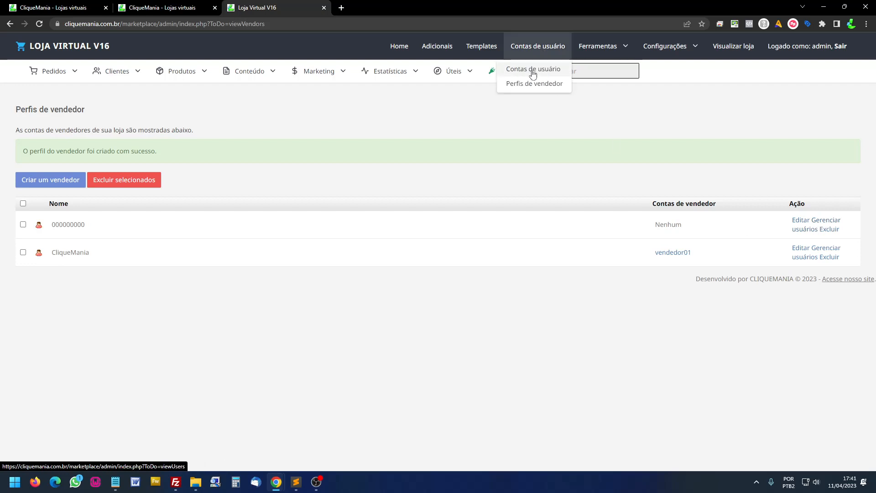
{"action": "left_click", "coordinate": [532, 72]}
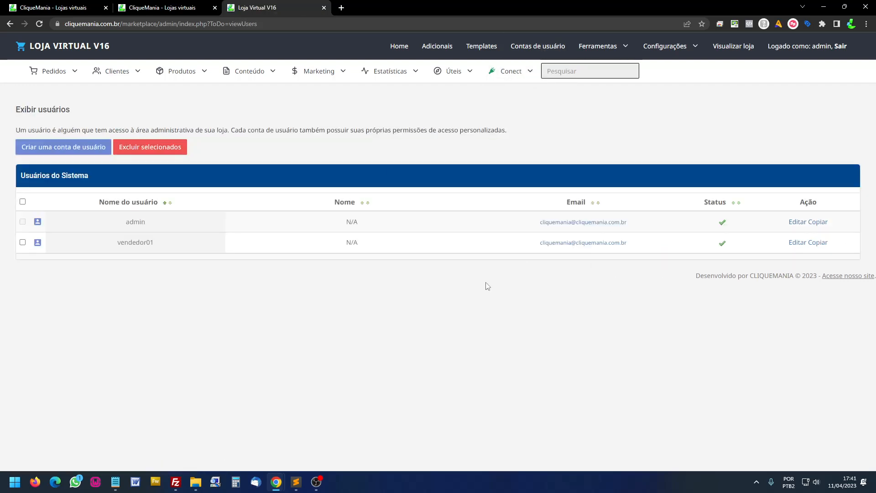
{"action": "left_click", "coordinate": [78, 148]}
{"action": "left_click", "coordinate": [183, 358]}
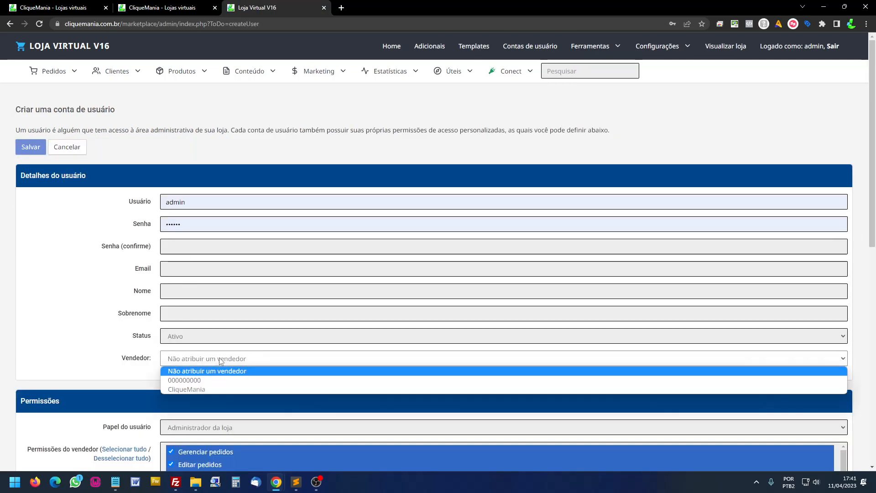
{"action": "left_click", "coordinate": [186, 382]}
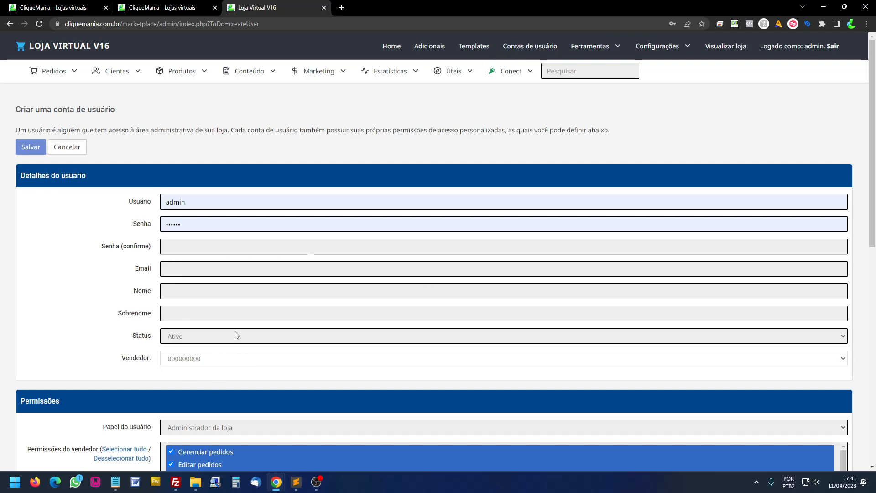
- Go back to Perfis de vendedor and start a user account from the new seller's Gerenciar usuários
{"action": "left_click", "coordinate": [530, 50]}
{"action": "left_click", "coordinate": [524, 84]}
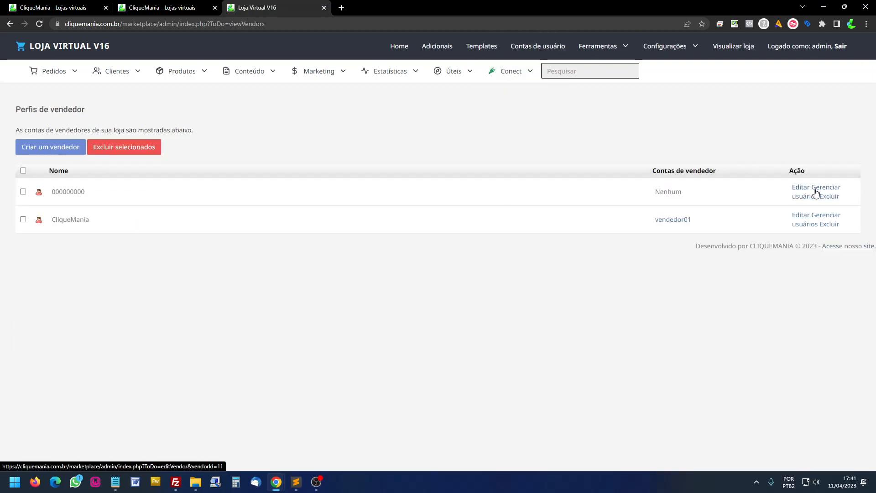
{"action": "left_click", "coordinate": [829, 190]}
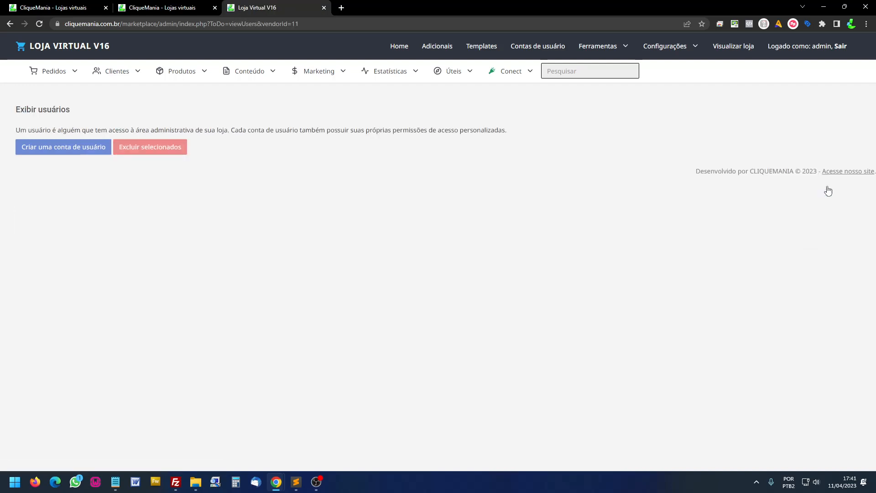
{"action": "left_click", "coordinate": [87, 157]}
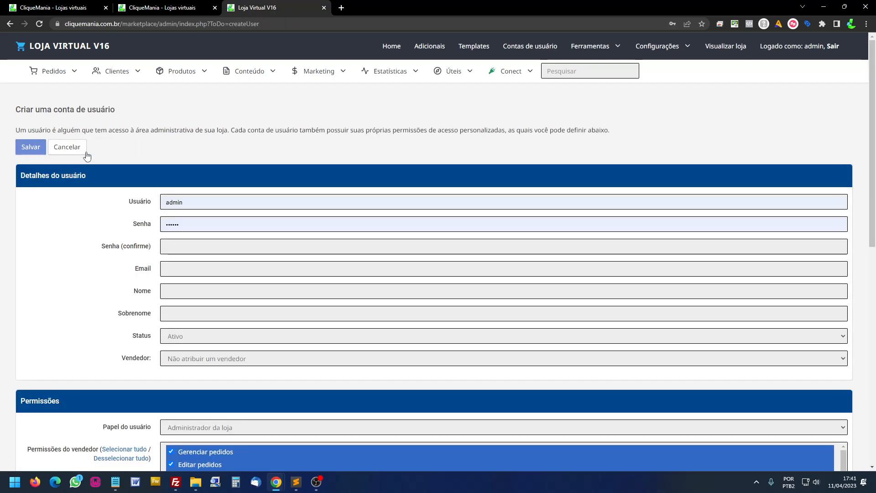
- Enter username seller02, the password with its confirmation, and the account e-mail
{"action": "left_click", "coordinate": [137, 203]}
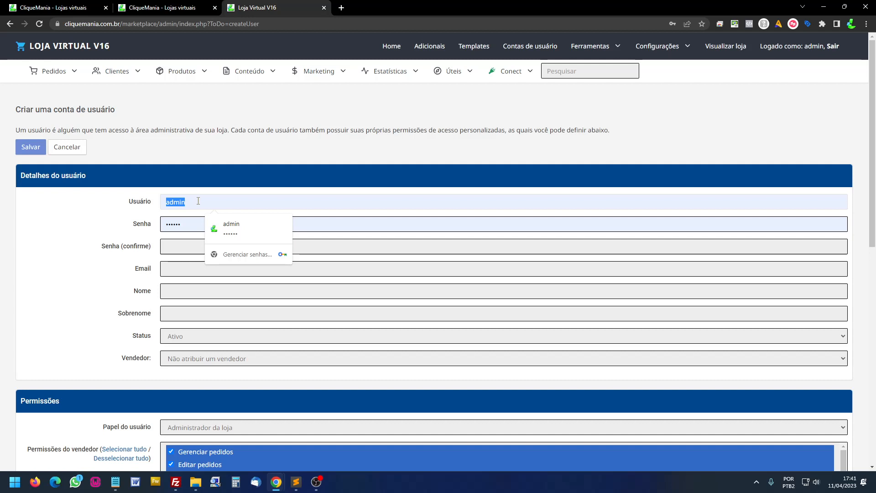
{"action": "type", "text": "seller"}
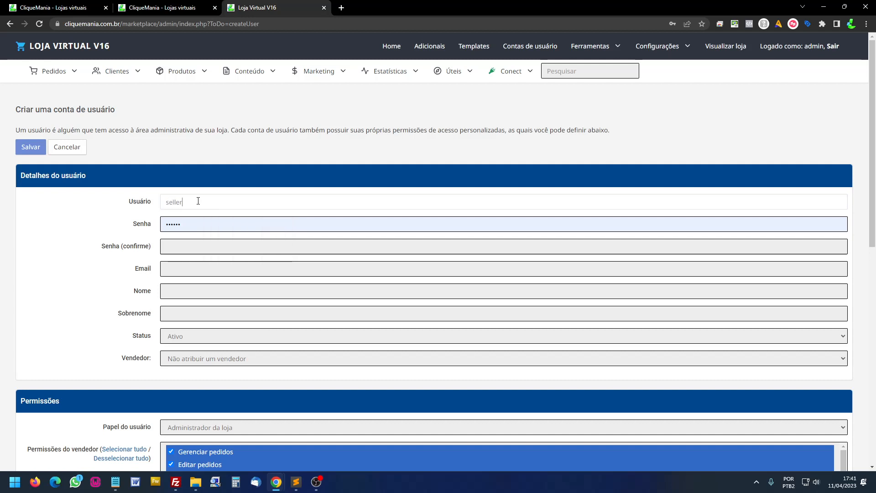
{"action": "type", "text": "02"}
{"action": "double_click", "coordinate": [202, 222]}
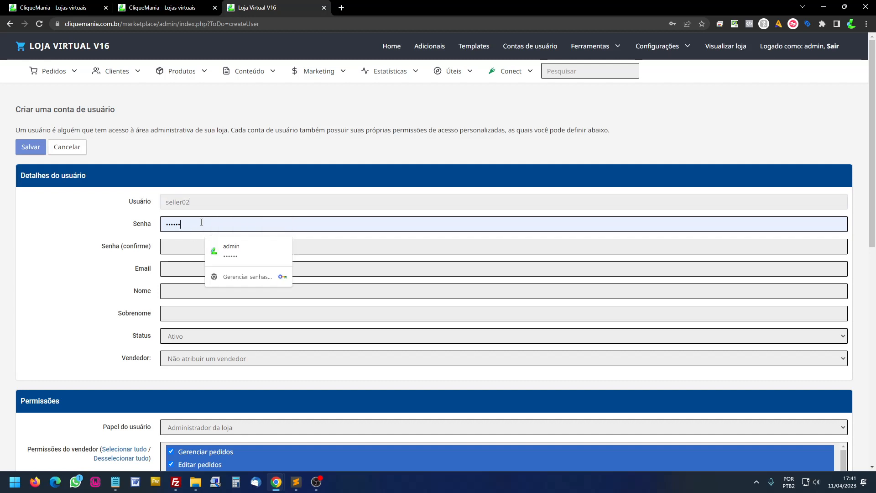
{"action": "type", "text": "••••••"}
{"action": "key", "text": "Tab"}
{"action": "type", "text": "•"}
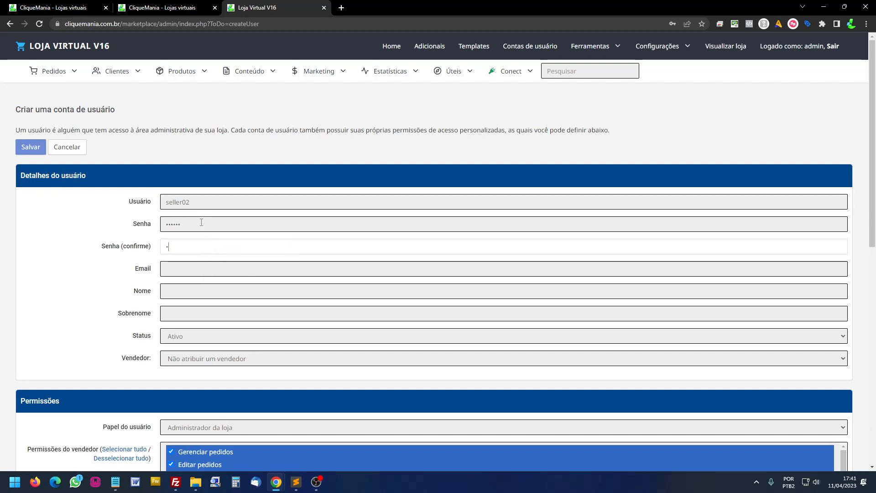
{"action": "left_click", "coordinate": [194, 264]}
{"action": "type", "text": "selle"}
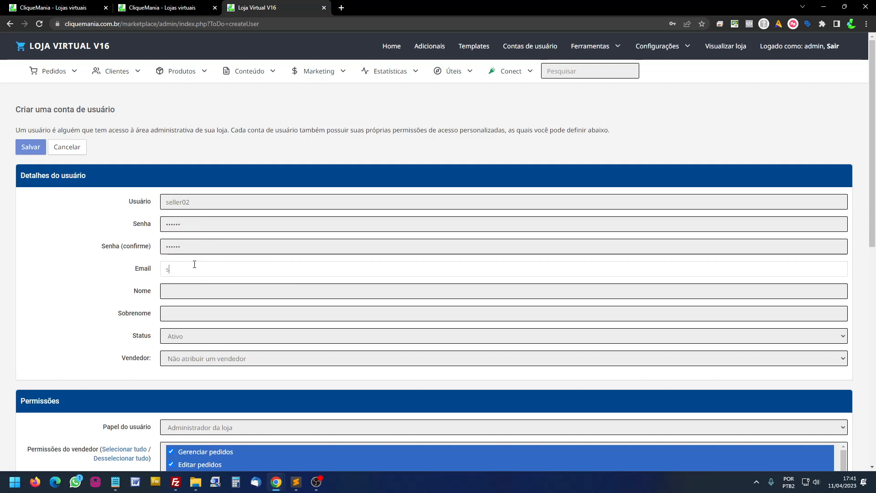
{"action": "type", "text": "r02@yah"}
{"action": "key", "text": "BackSpace"}
{"action": "key", "text": "BackSpace"}
{"action": "key", "text": "BackSpace"}
{"action": "type", "text": "meusite.com.br"}
- Assign the new seller profile in the Vendedor field
{"action": "scroll", "coordinate": [200, 274], "scroll_direction": "down", "scroll_amount": 3}
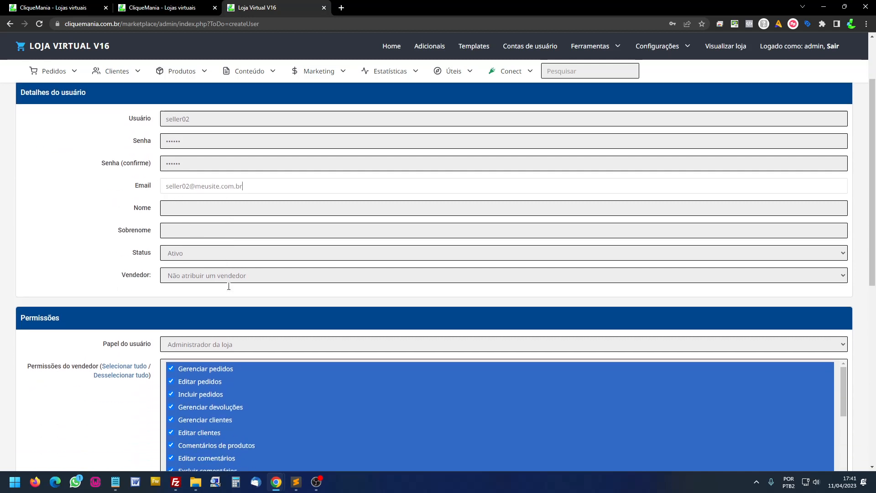
{"action": "left_click", "coordinate": [217, 224]}
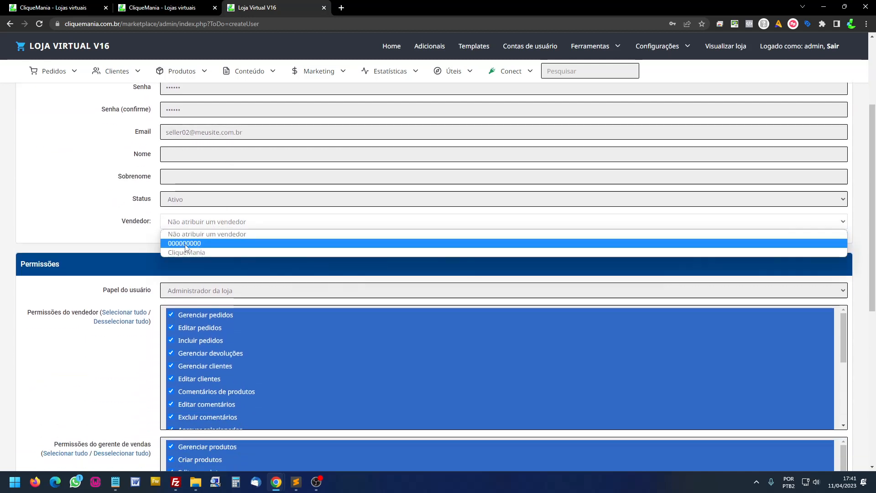
{"action": "left_click", "coordinate": [191, 244]}
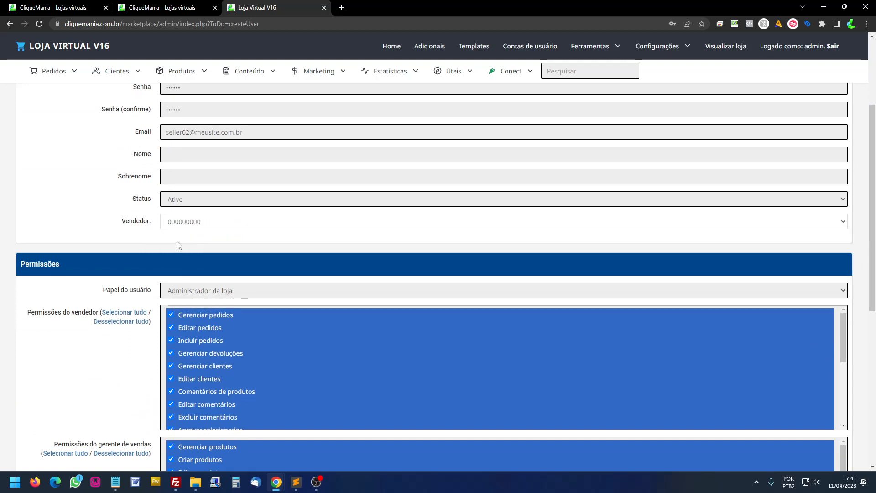
{"action": "scroll", "coordinate": [275, 251], "scroll_direction": "down", "scroll_amount": 1}
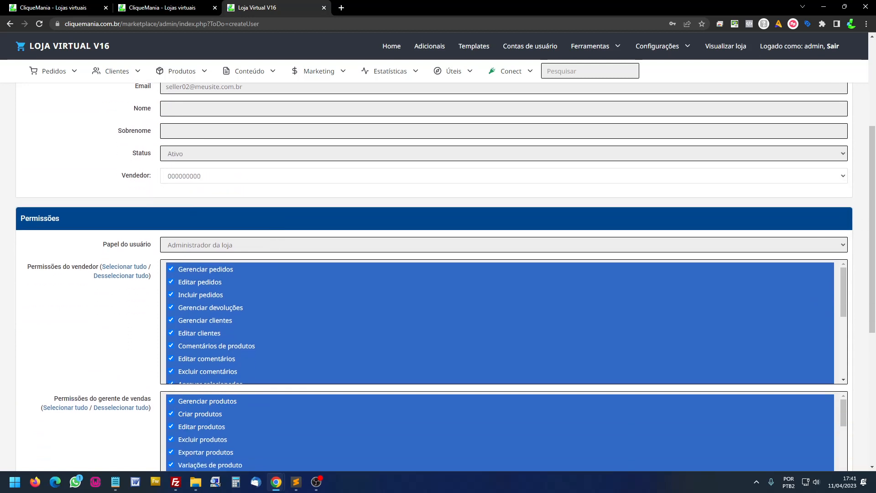
- Switch the role to Personalizado and grant Gerenciar pedidos
{"action": "left_click", "coordinate": [230, 249]}
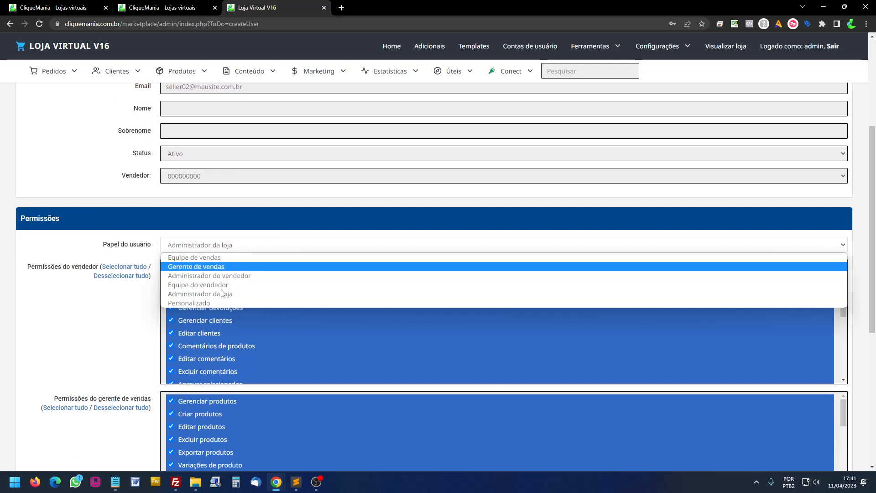
{"action": "left_click", "coordinate": [210, 304]}
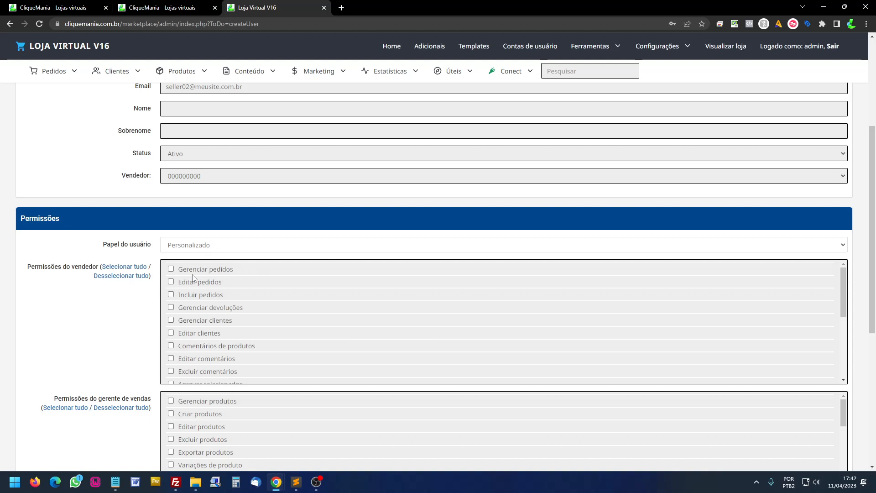
{"action": "left_click", "coordinate": [203, 270]}
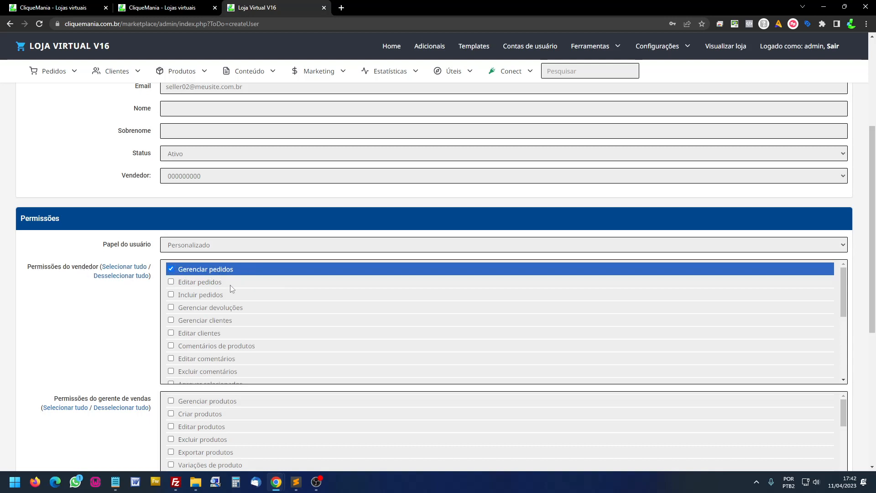
{"action": "scroll", "coordinate": [242, 292], "scroll_direction": "down", "scroll_amount": 3}
{"action": "scroll", "coordinate": [247, 316], "scroll_direction": "up", "scroll_amount": 3}
{"action": "scroll", "coordinate": [111, 345], "scroll_direction": "down", "scroll_amount": 2}
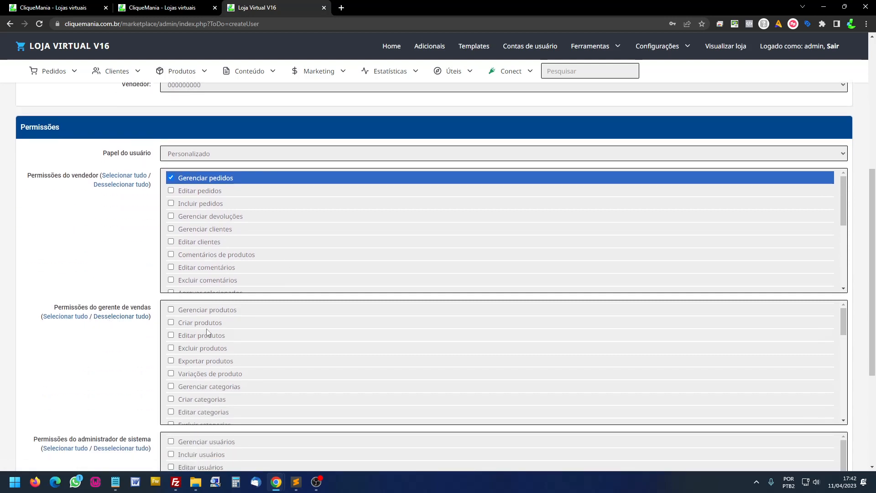
- Tick Gerenciar, Criar, Editar and Excluir produtos, Variações de produto and Mensagens do pedido
{"action": "left_click", "coordinate": [172, 309]}
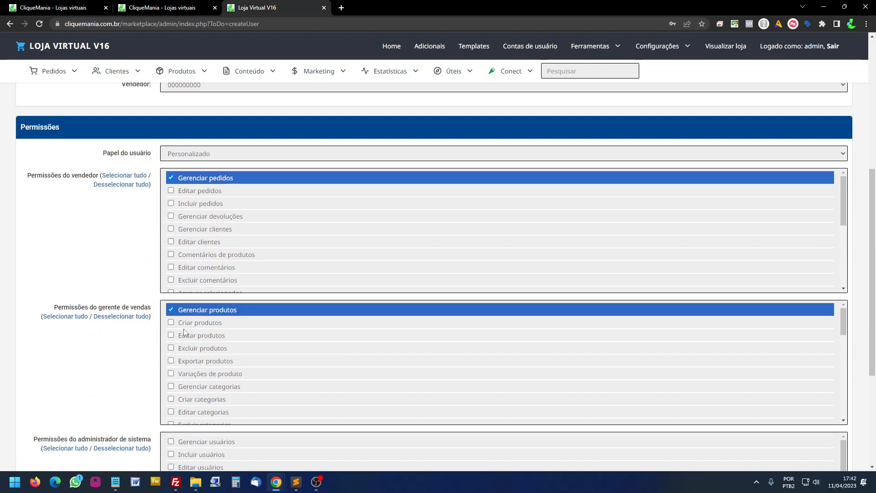
{"action": "left_click", "coordinate": [171, 323]}
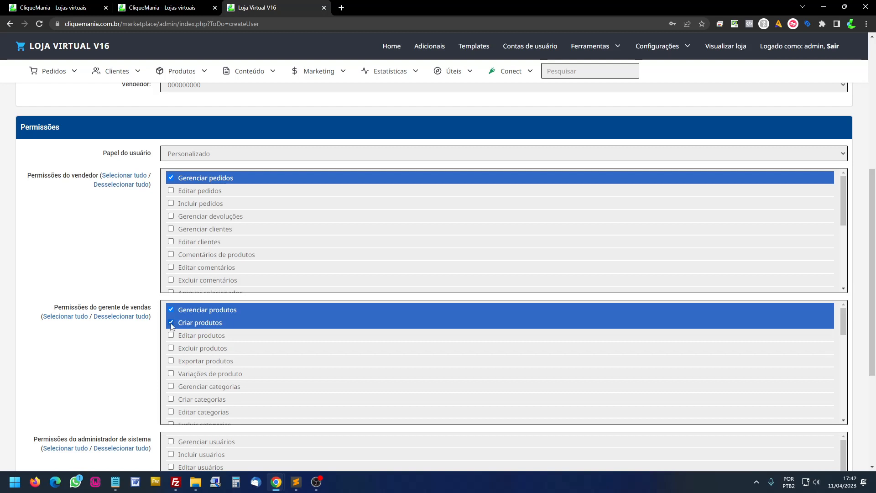
{"action": "left_click", "coordinate": [171, 336]}
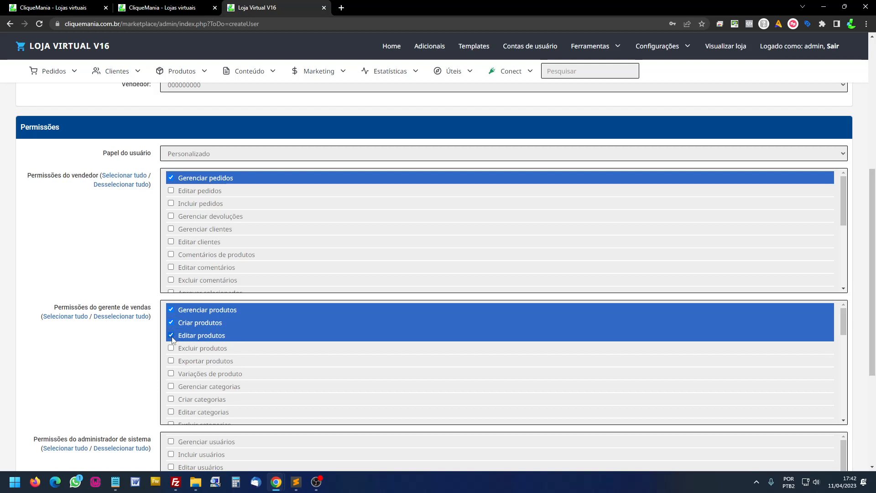
{"action": "left_click", "coordinate": [171, 348]}
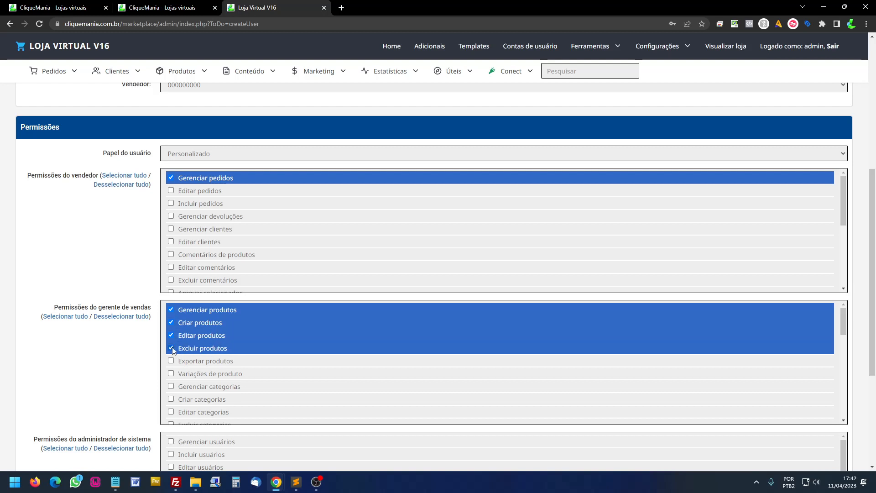
{"action": "left_click", "coordinate": [172, 374]}
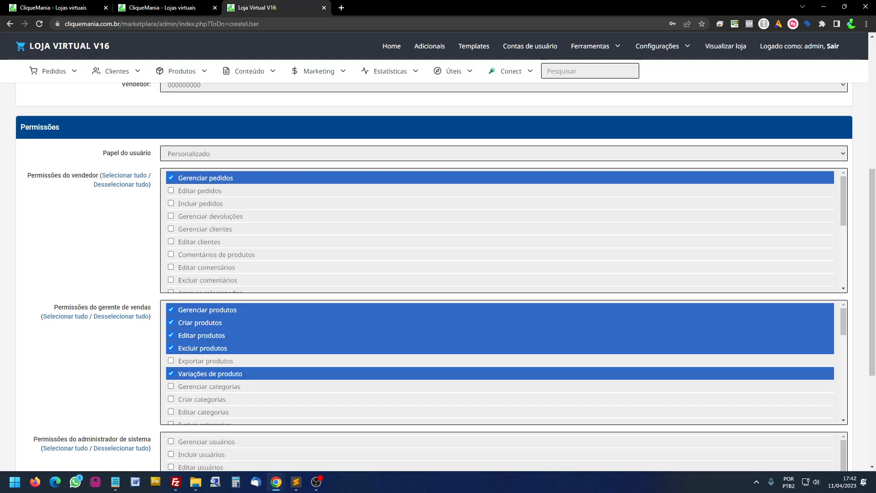
{"action": "scroll", "coordinate": [280, 373], "scroll_direction": "down", "scroll_amount": 5}
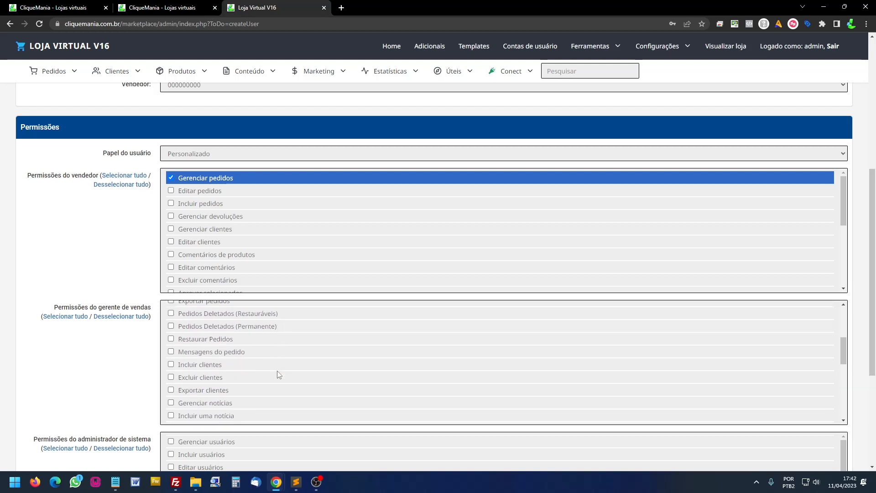
{"action": "left_click", "coordinate": [172, 353]}
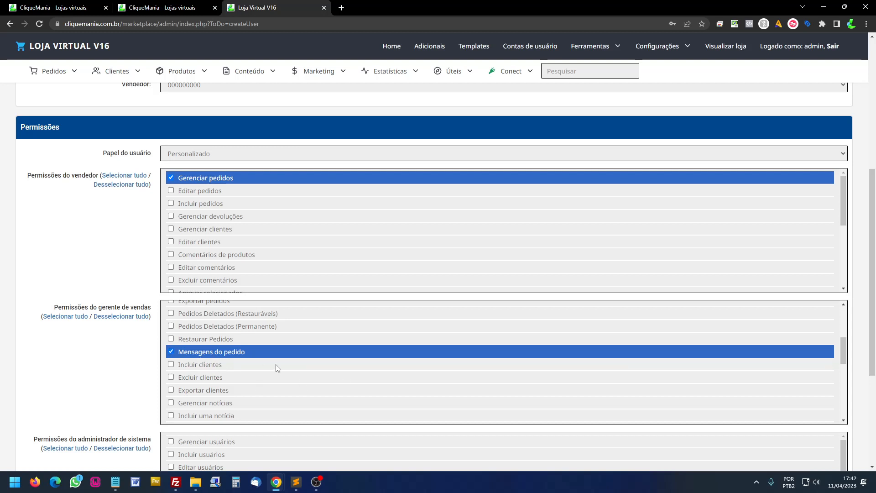
- Review the chosen permissions and save the new user account
{"action": "scroll", "coordinate": [226, 361], "scroll_direction": "up", "scroll_amount": 5}
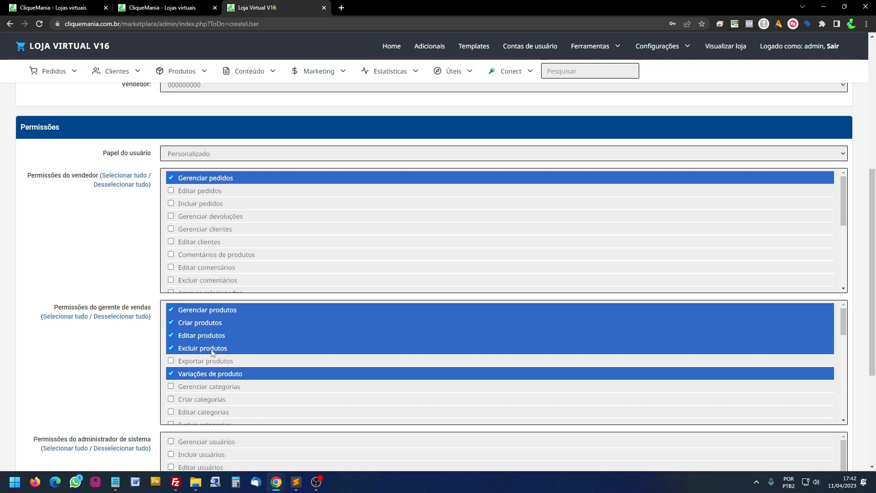
{"action": "scroll", "coordinate": [236, 378], "scroll_direction": "down", "scroll_amount": 2}
{"action": "scroll", "coordinate": [237, 377], "scroll_direction": "down", "scroll_amount": 2}
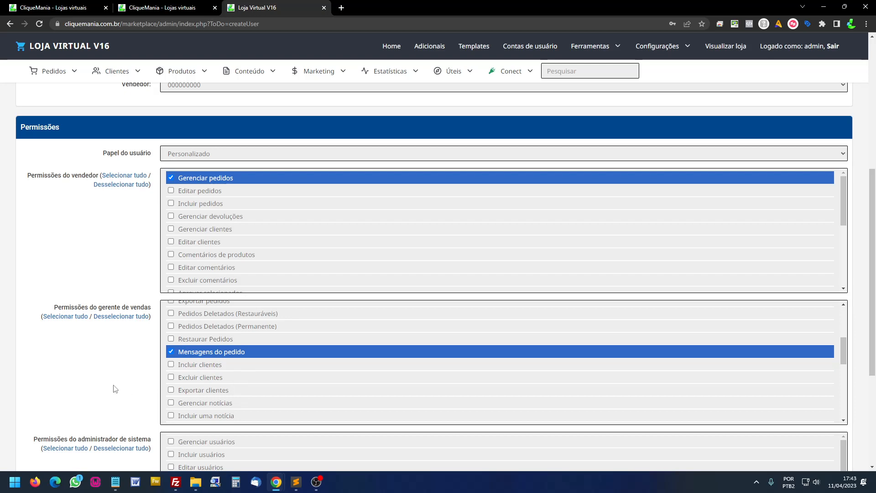
{"action": "scroll", "coordinate": [114, 389], "scroll_direction": "down", "scroll_amount": 4}
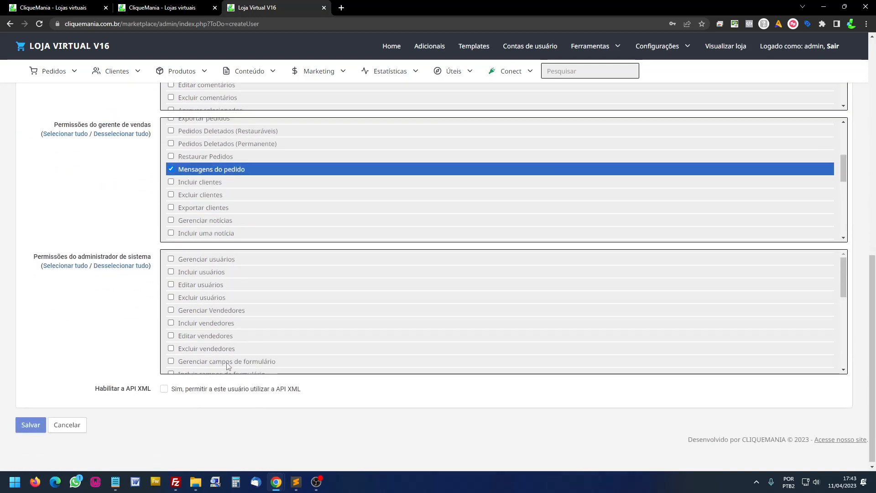
{"action": "scroll", "coordinate": [215, 292], "scroll_direction": "down", "scroll_amount": 3}
{"action": "scroll", "coordinate": [215, 294], "scroll_direction": "up", "scroll_amount": 3}
{"action": "scroll", "coordinate": [195, 229], "scroll_direction": "up", "scroll_amount": 5}
{"action": "scroll", "coordinate": [139, 187], "scroll_direction": "up", "scroll_amount": 8}
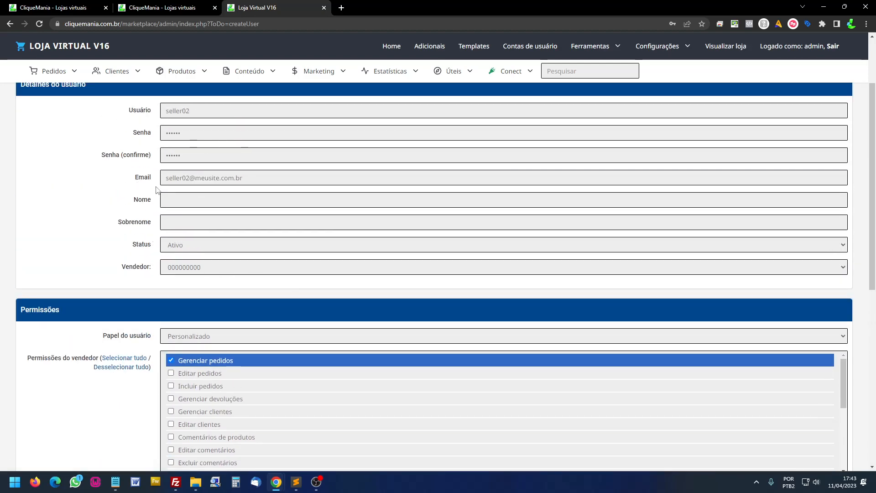
{"action": "left_click_drag", "start_coordinate": [193, 114], "coordinate": [159, 116]}
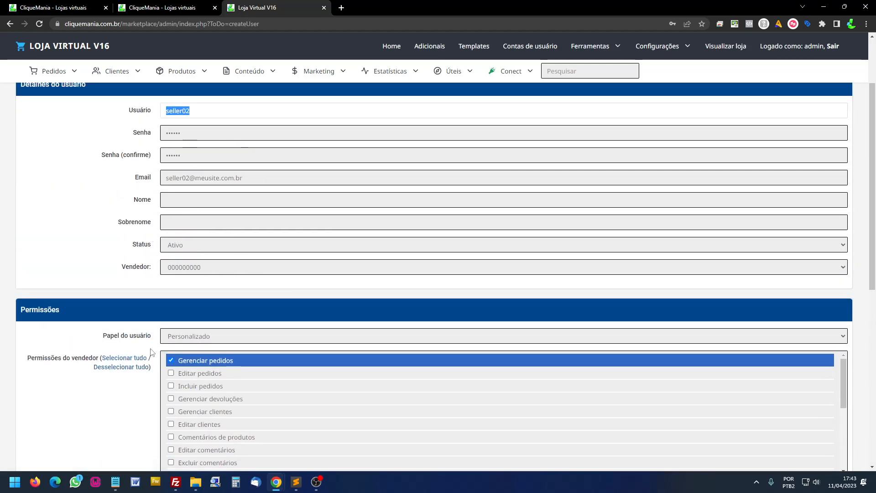
{"action": "scroll", "coordinate": [137, 355], "scroll_direction": "down", "scroll_amount": 6}
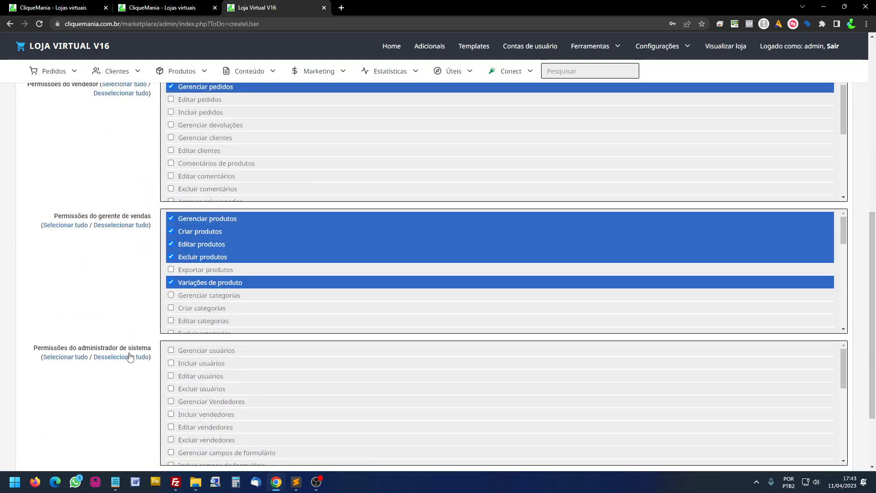
{"action": "scroll", "coordinate": [130, 357], "scroll_direction": "down", "scroll_amount": 2}
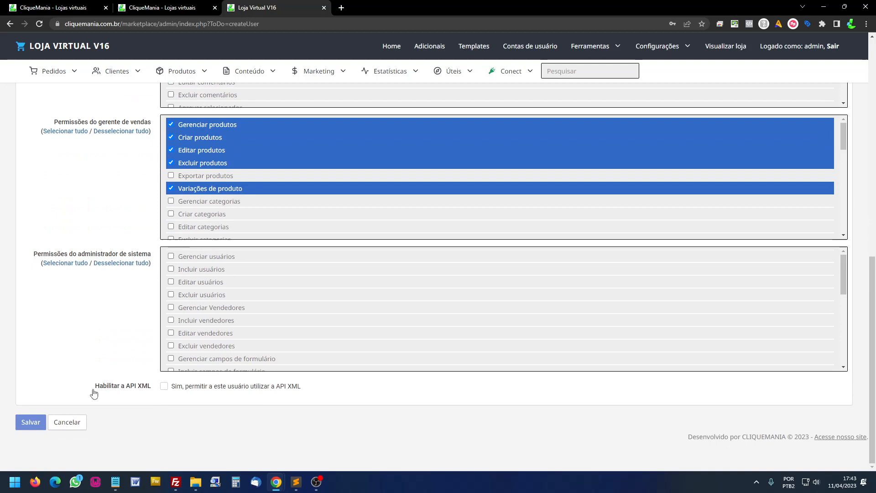
{"action": "left_click", "coordinate": [30, 422]}
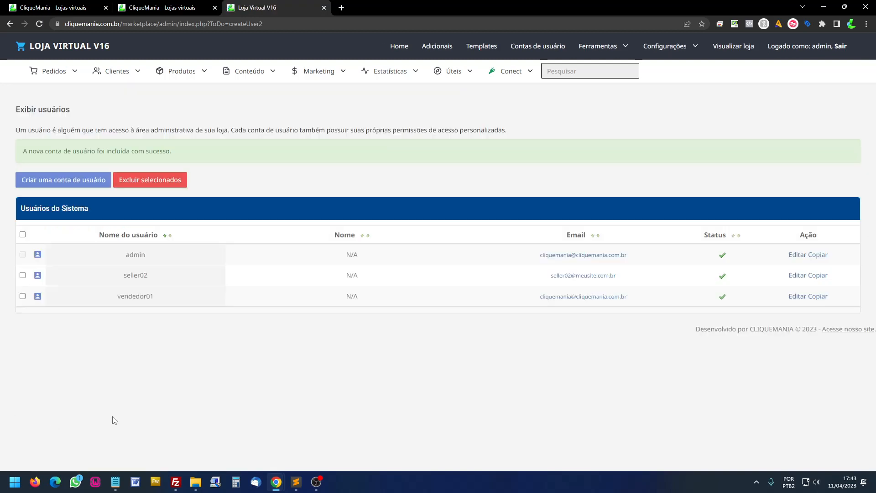
- Open Perfis de vendedor and show the first vendor's Gerenciar usuários list
{"action": "mouse_move", "coordinate": [538, 50]}
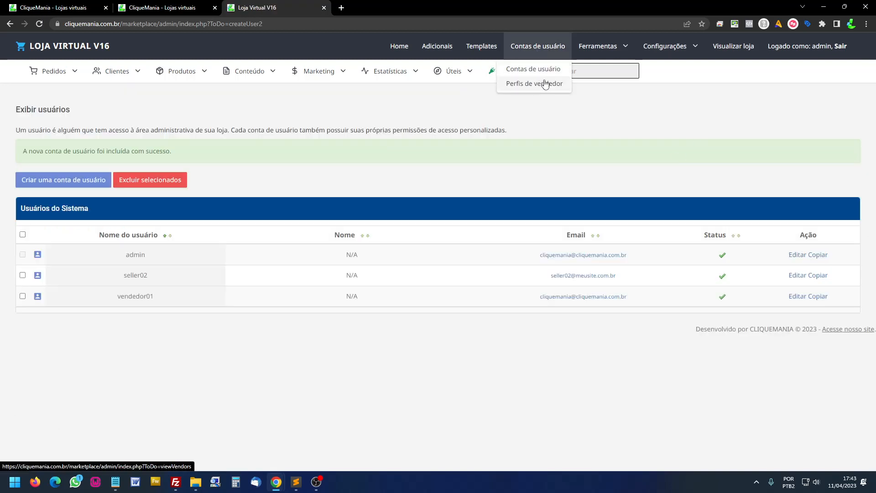
{"action": "left_click", "coordinate": [538, 84]}
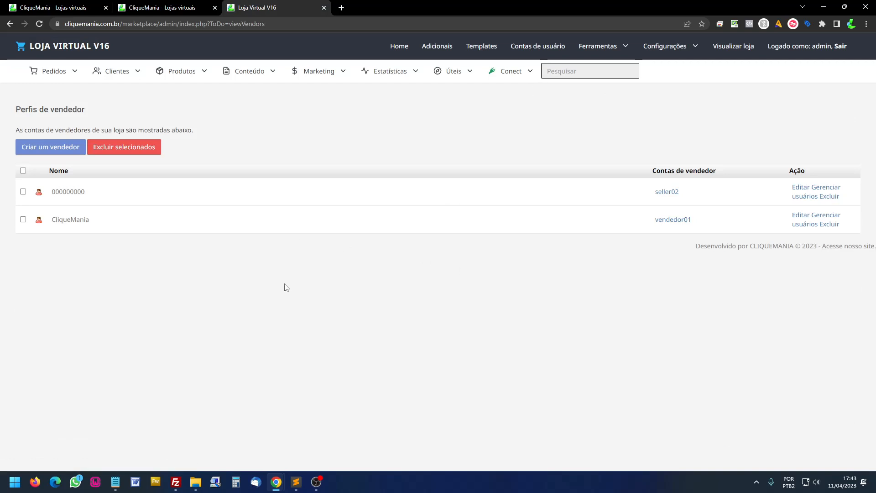
{"action": "left_click_drag", "start_coordinate": [55, 193], "coordinate": [84, 194]}
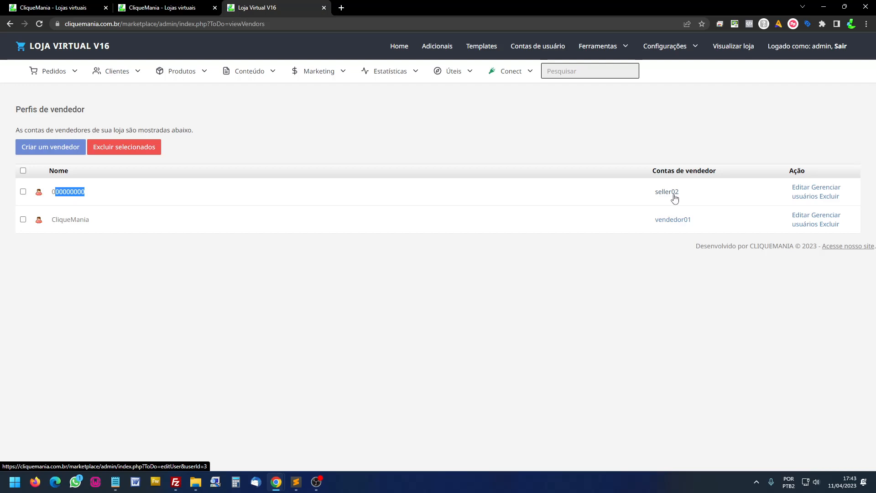
{"action": "left_click", "coordinate": [830, 194]}
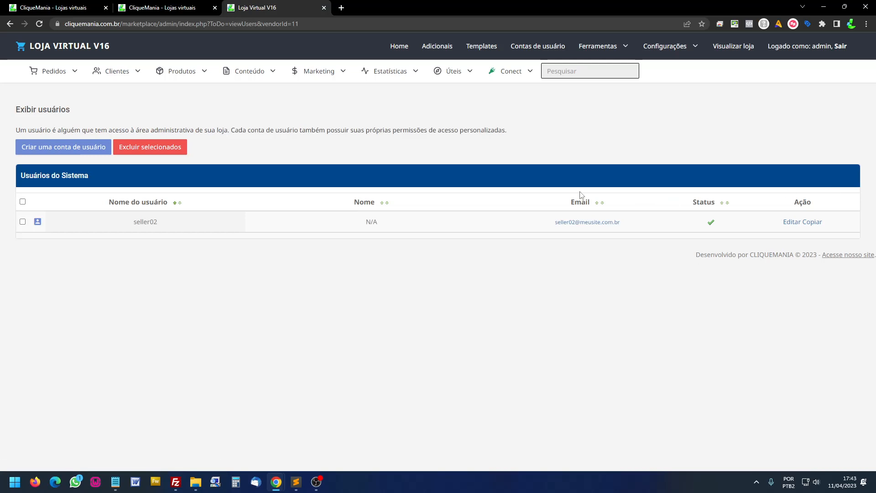
{"action": "left_click", "coordinate": [82, 149]}
{"action": "left_click", "coordinate": [197, 207]}
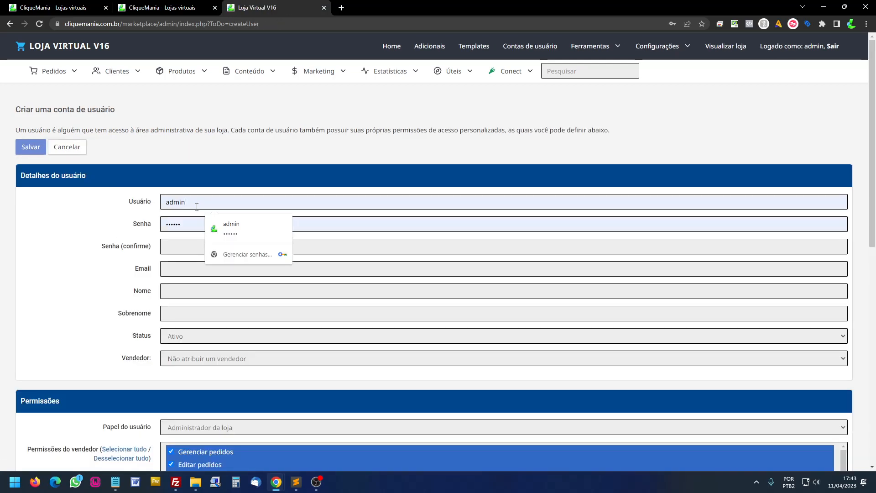
{"action": "type", "text": "seller02"}
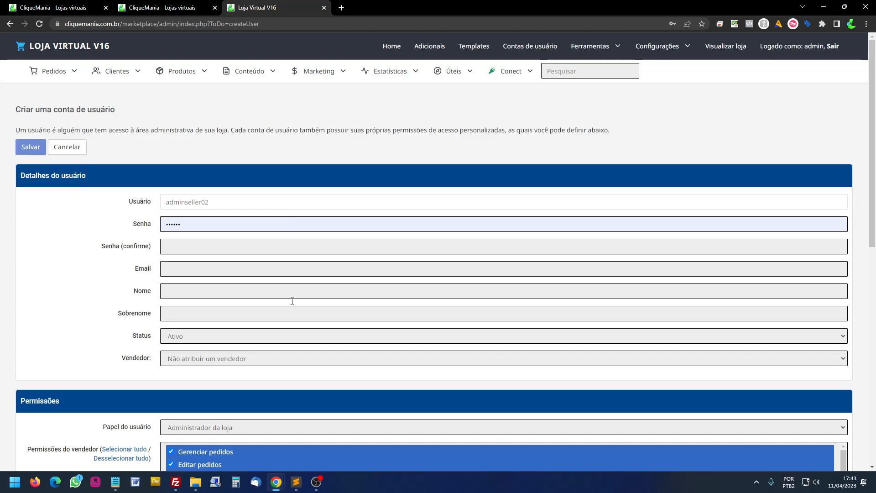
{"action": "scroll", "coordinate": [292, 301], "scroll_direction": "down", "scroll_amount": 6}
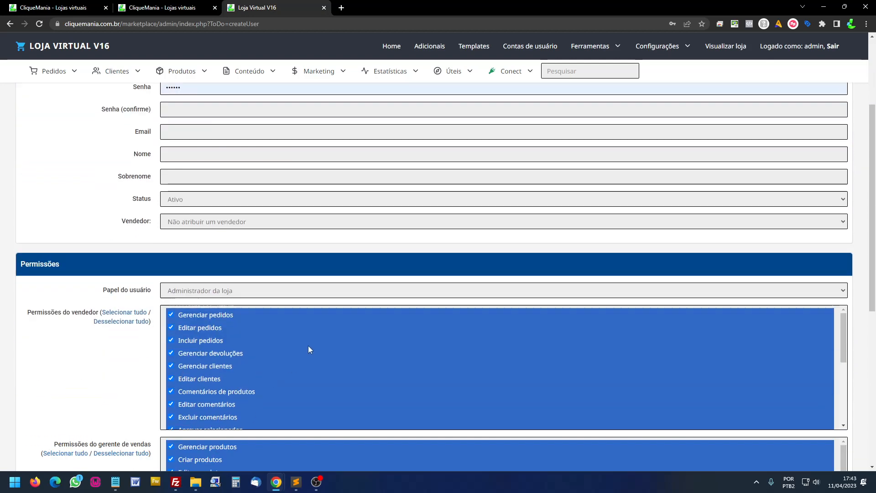
{"action": "scroll", "coordinate": [221, 368], "scroll_direction": "up", "scroll_amount": 5}
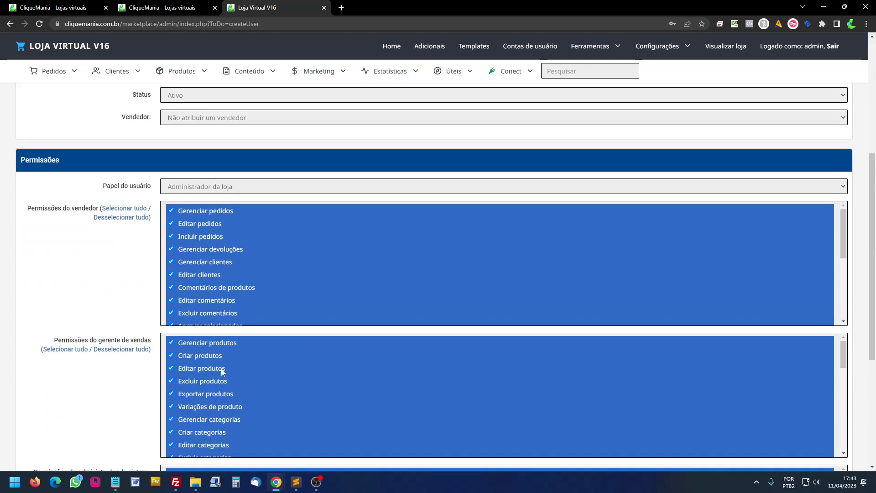
{"action": "scroll", "coordinate": [263, 429], "scroll_direction": "down", "scroll_amount": 6}
{"action": "scroll", "coordinate": [157, 335], "scroll_direction": "up", "scroll_amount": 7}
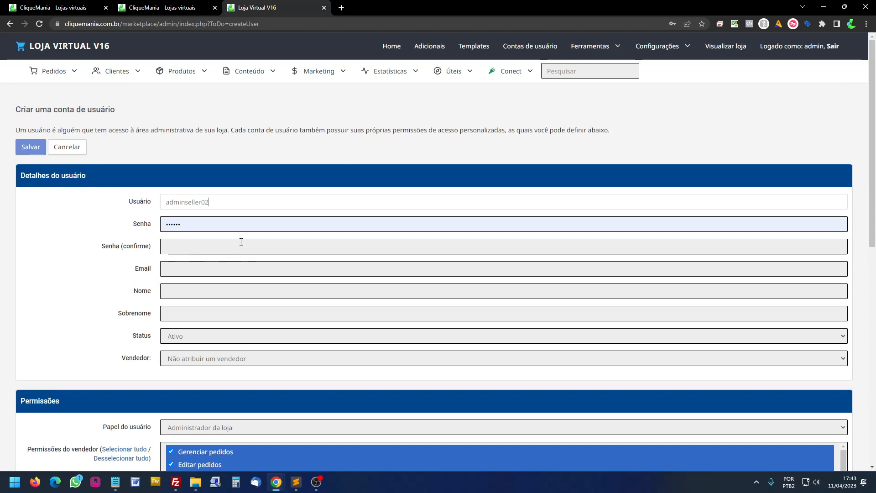
{"action": "left_click", "coordinate": [10, 23]}
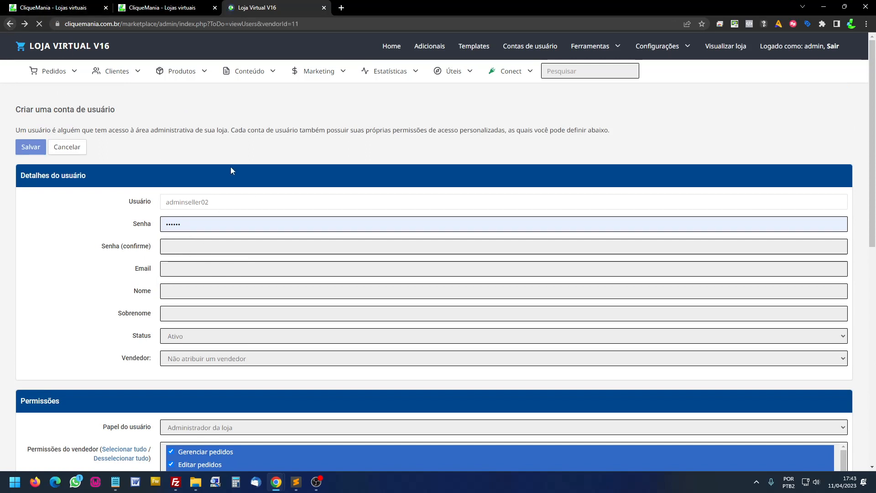
- Log out of the admin and sign in as seller02 with its password
{"action": "left_click", "coordinate": [841, 47]}
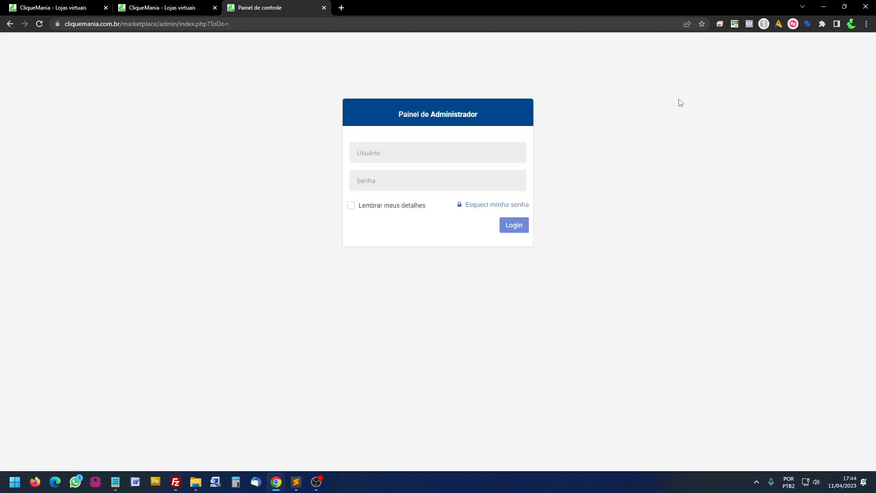
{"action": "double_click", "coordinate": [393, 155]}
{"action": "type", "text": "seller02"}
{"action": "double_click", "coordinate": [382, 179]}
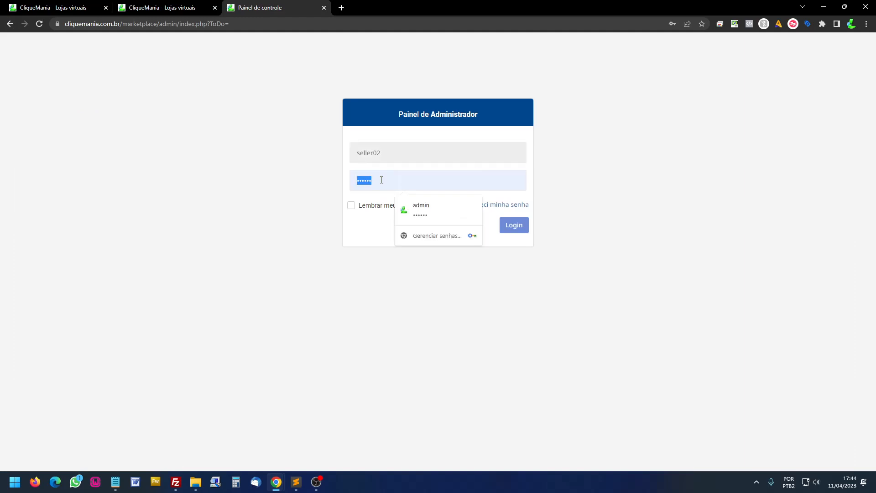
{"action": "type", "text": "1"}
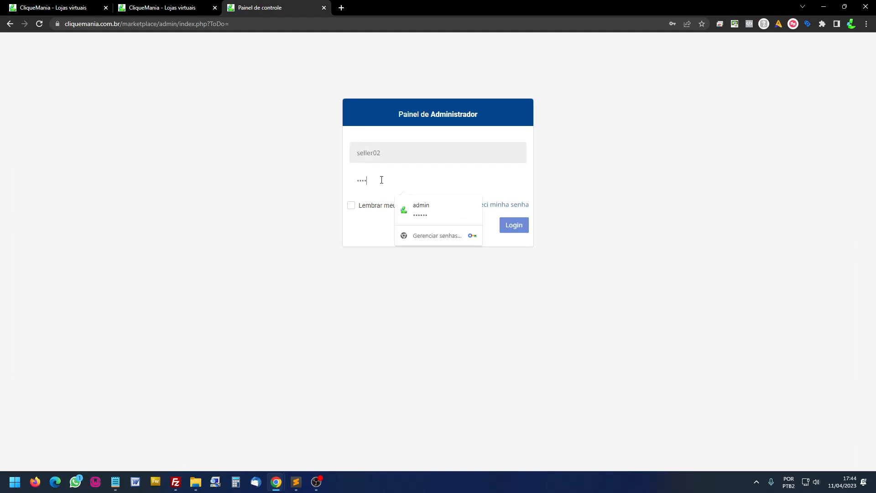
{"action": "left_click", "coordinate": [514, 225]}
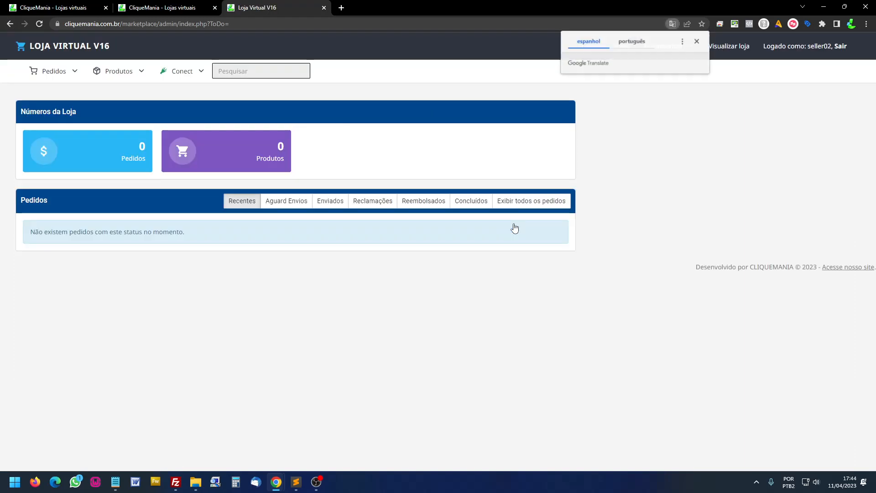
- Dismiss the translation prompt, browse the Conect menu, and open the Produtos menu
{"action": "left_click", "coordinate": [696, 42]}
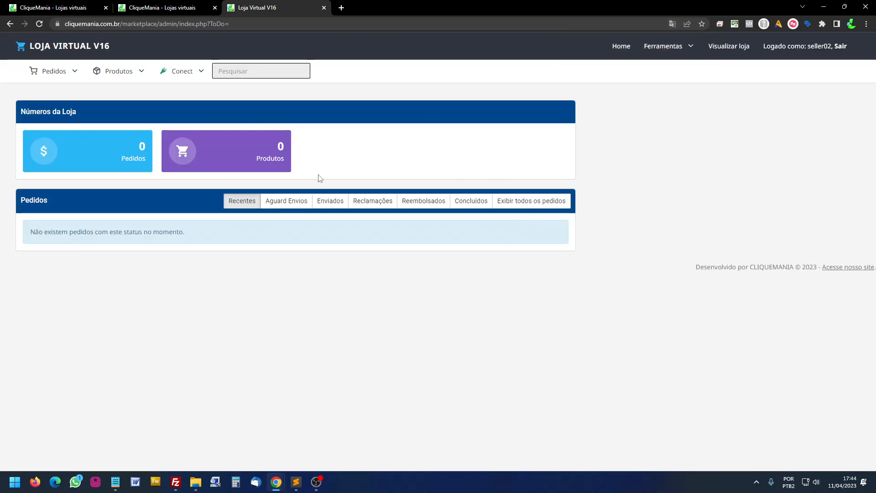
{"action": "left_click", "coordinate": [199, 74]}
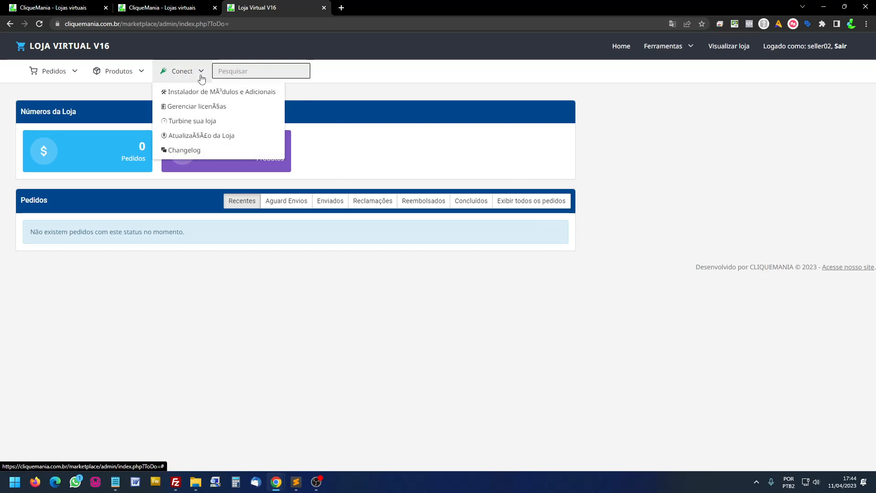
{"action": "left_click", "coordinate": [197, 74]}
{"action": "left_click", "coordinate": [198, 73]}
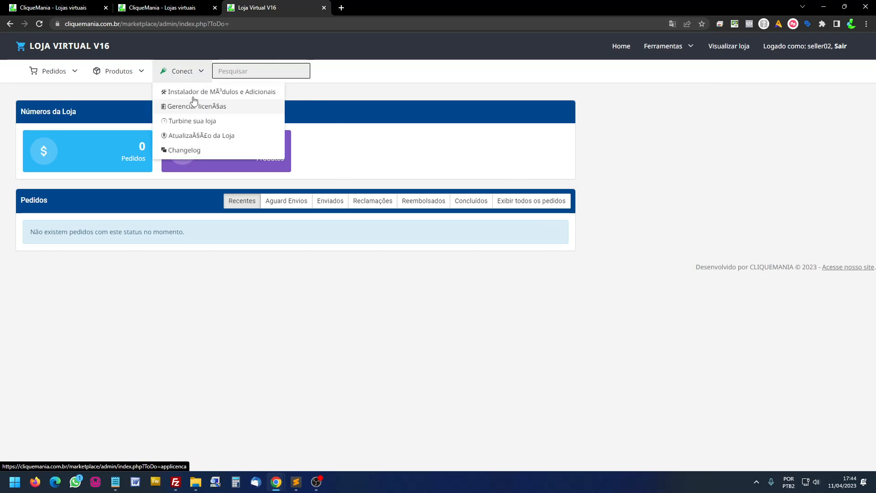
{"action": "left_click", "coordinate": [199, 74]}
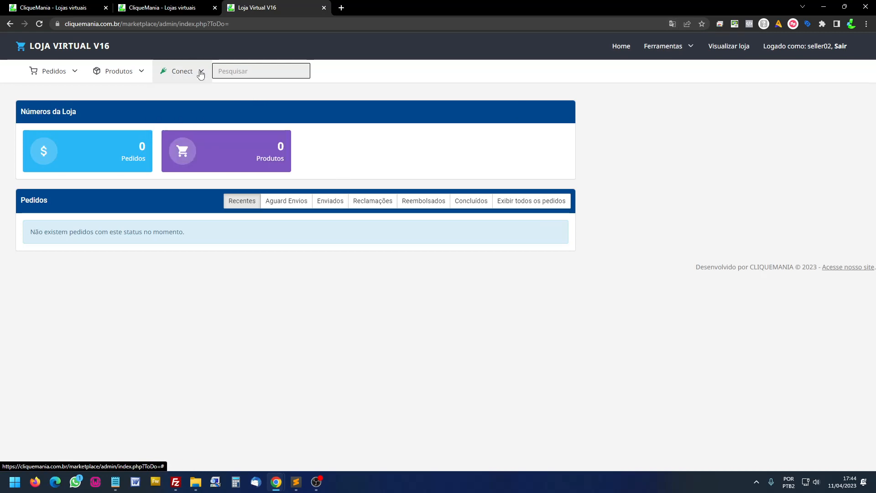
{"action": "left_click", "coordinate": [199, 75]}
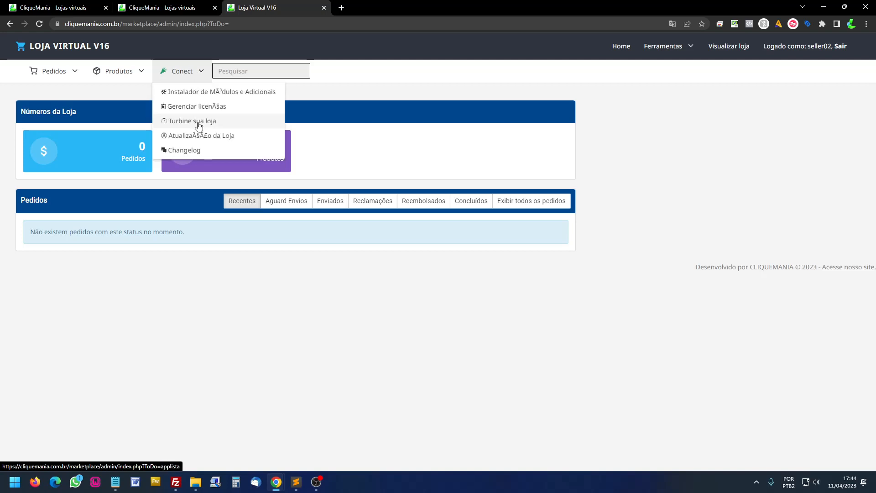
{"action": "left_click", "coordinate": [197, 71]}
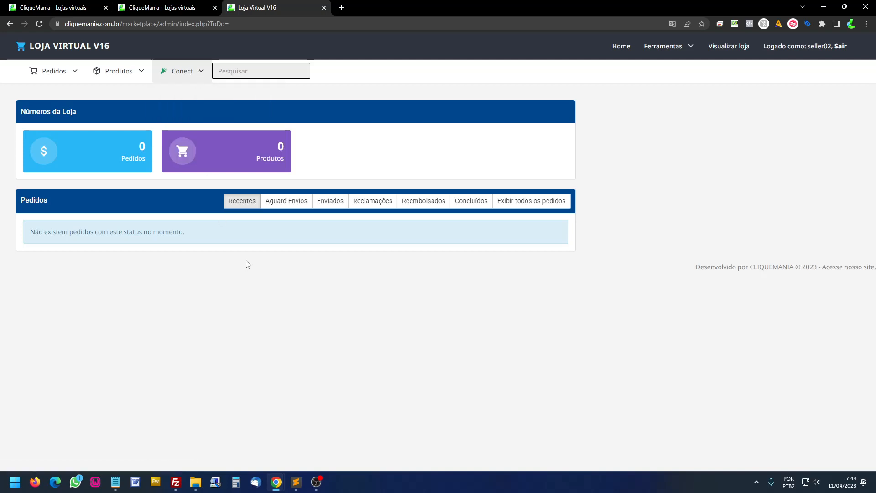
{"action": "left_click", "coordinate": [131, 78]}
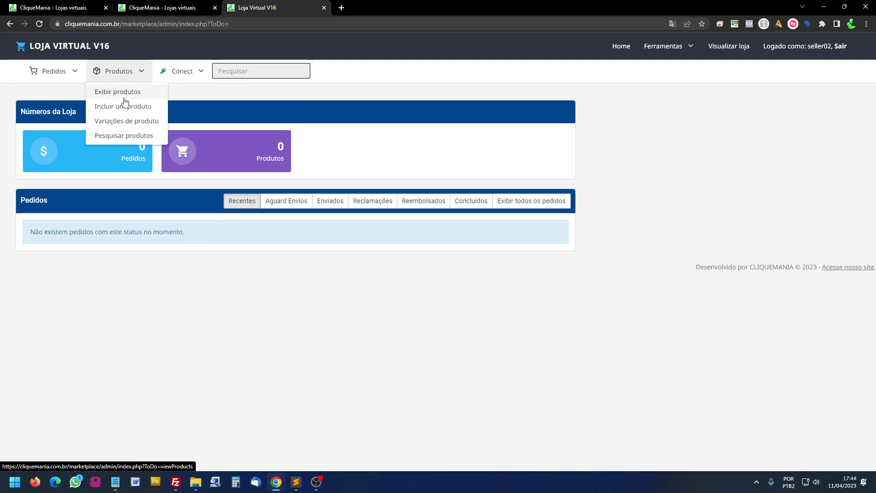
- Start a new seller product named 'teste vendedor02' and file it under Shop iPhone
{"action": "left_click", "coordinate": [121, 91]}
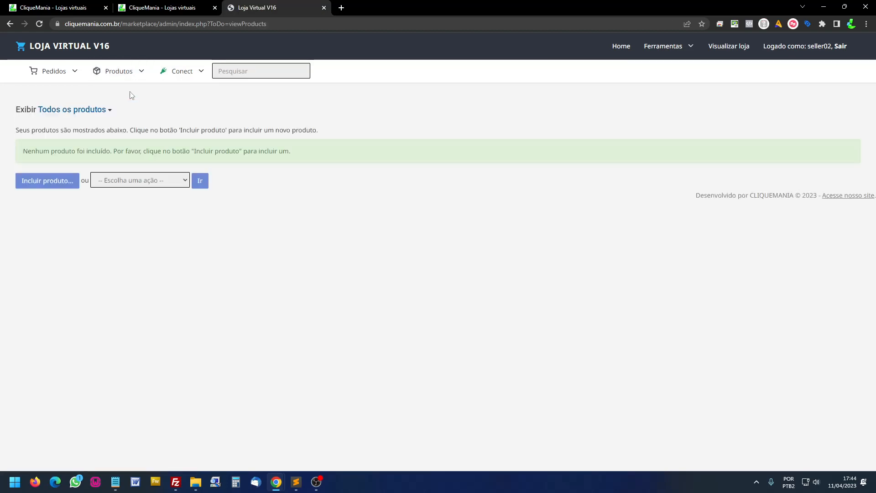
{"action": "left_click", "coordinate": [64, 185]}
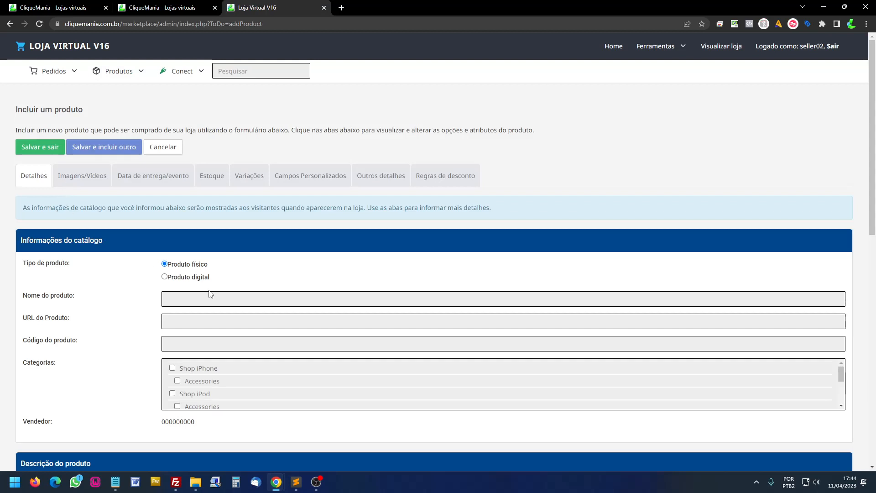
{"action": "left_click", "coordinate": [206, 298]}
{"action": "type", "text": "t"}
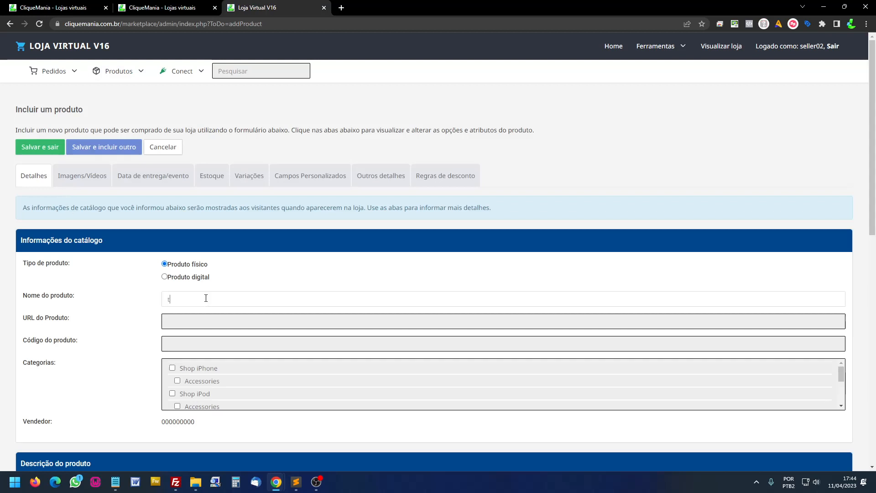
{"action": "type", "text": "este vendedor02"}
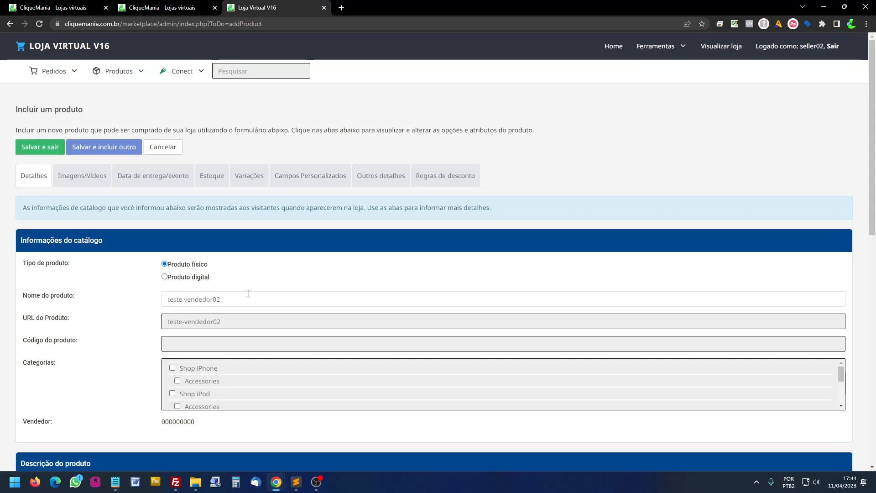
{"action": "left_click", "coordinate": [203, 368]}
{"action": "left_click_drag", "start_coordinate": [163, 422], "coordinate": [227, 425]}
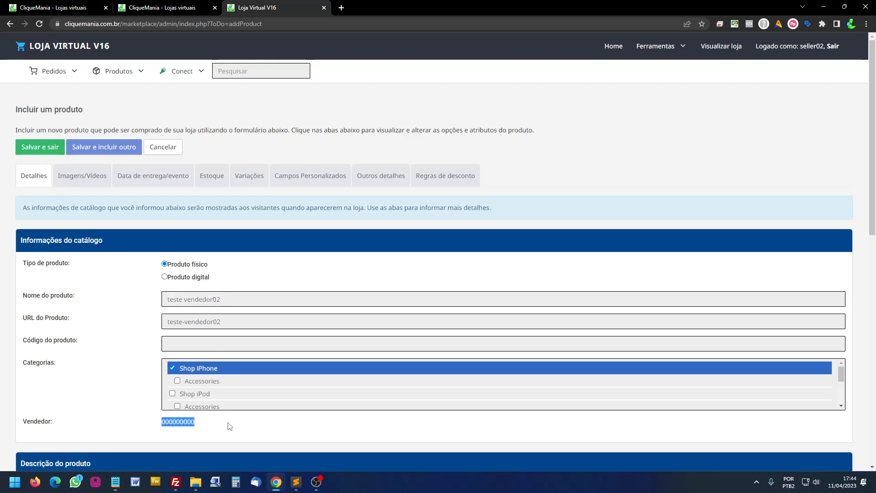
- Set price R$10 and weight, width, height and depth all to 10
{"action": "scroll", "coordinate": [268, 388], "scroll_direction": "down", "scroll_amount": 5}
{"action": "scroll", "coordinate": [139, 365], "scroll_direction": "down", "scroll_amount": 5}
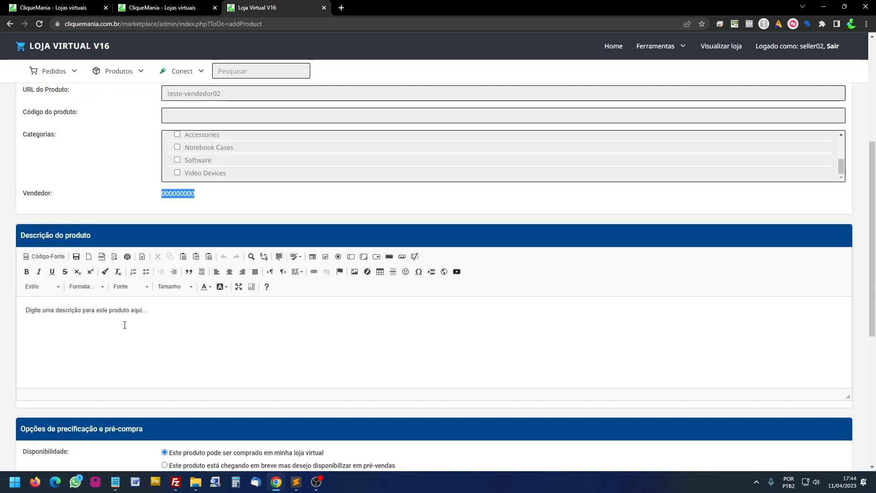
{"action": "scroll", "coordinate": [123, 322], "scroll_direction": "down", "scroll_amount": 5}
{"action": "left_click", "coordinate": [203, 273]}
{"action": "type", "text": "10"}
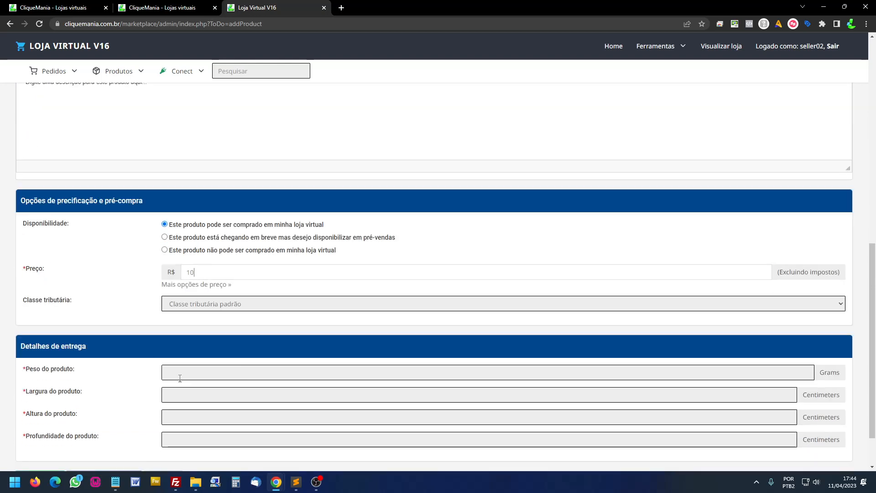
{"action": "left_click", "coordinate": [180, 374]}
{"action": "type", "text": "10"}
{"action": "left_click", "coordinate": [196, 396]}
{"action": "type", "text": "10"}
{"action": "left_click", "coordinate": [186, 416]}
{"action": "left_click", "coordinate": [186, 444]}
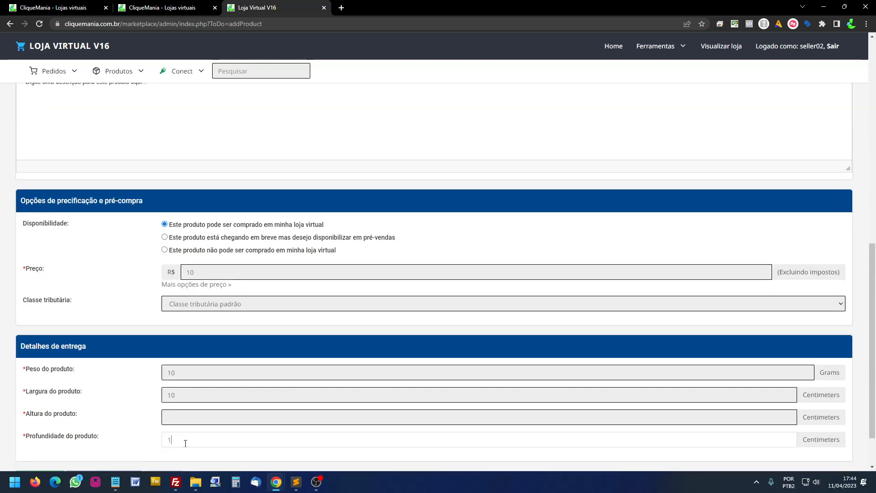
{"action": "type", "text": "10"}
{"action": "left_click", "coordinate": [185, 417]}
{"action": "type", "text": "10"}
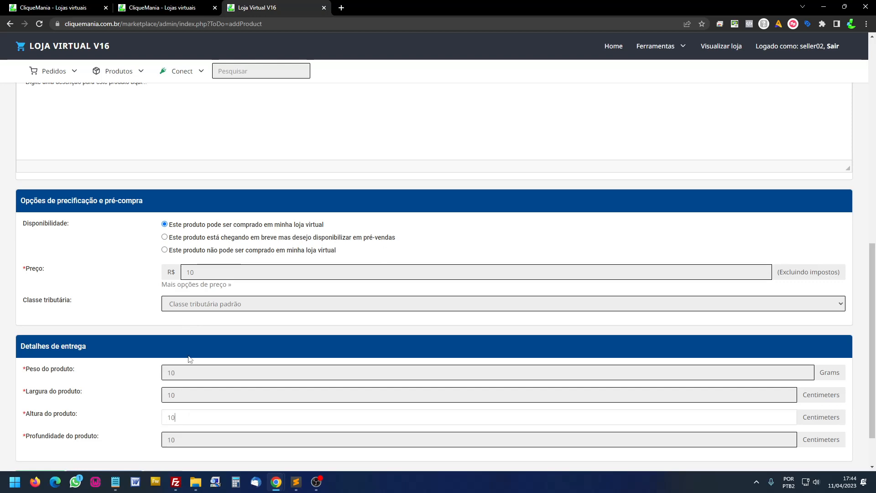
- Keep the Shop iPhone category ticked and save the new product, leaving the form
{"action": "scroll", "coordinate": [190, 359], "scroll_direction": "up", "scroll_amount": 10}
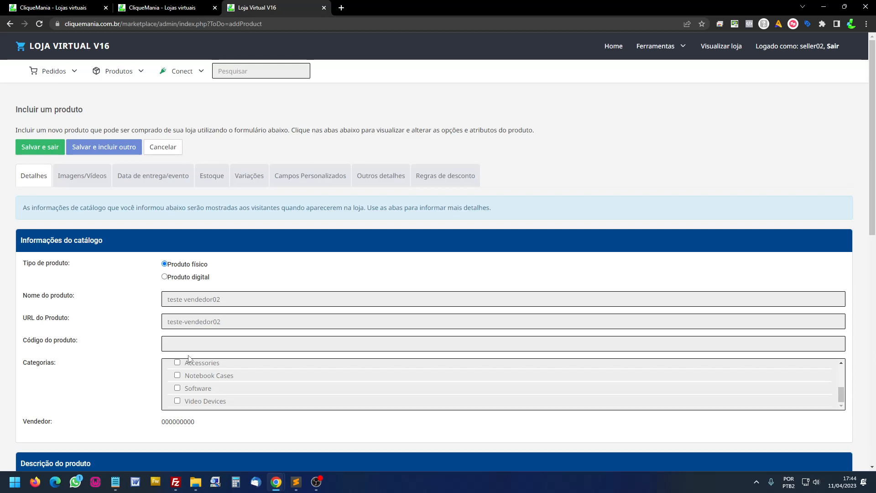
{"action": "scroll", "coordinate": [207, 372], "scroll_direction": "up", "scroll_amount": 3}
{"action": "left_click", "coordinate": [208, 372]}
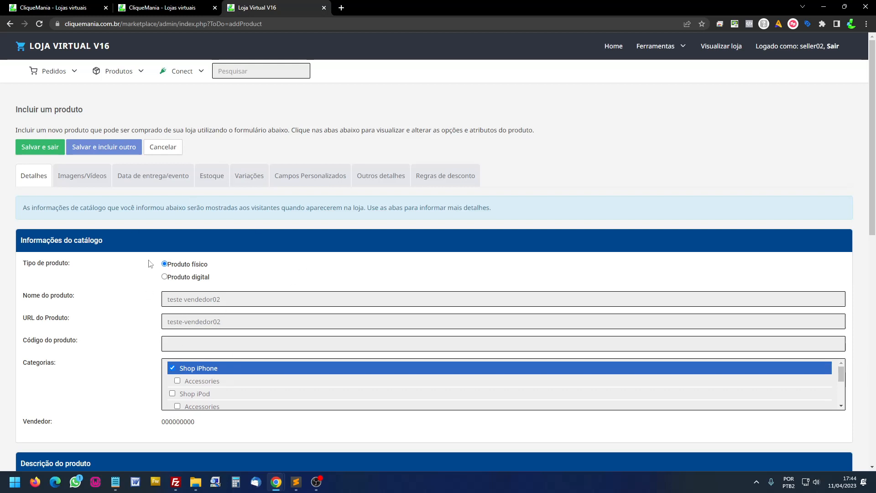
{"action": "left_click", "coordinate": [50, 150]}
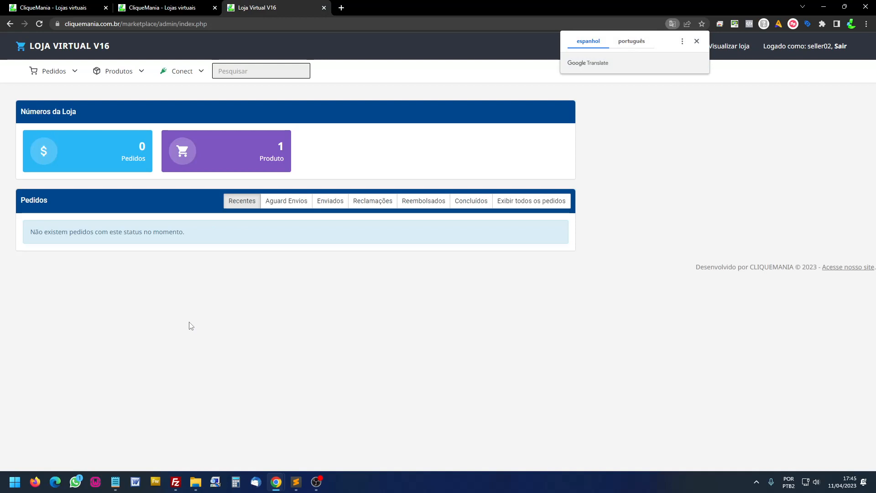
- Check teste vendedor02 appears inactive in the seller's product list, then sign out
{"action": "left_click", "coordinate": [697, 42]}
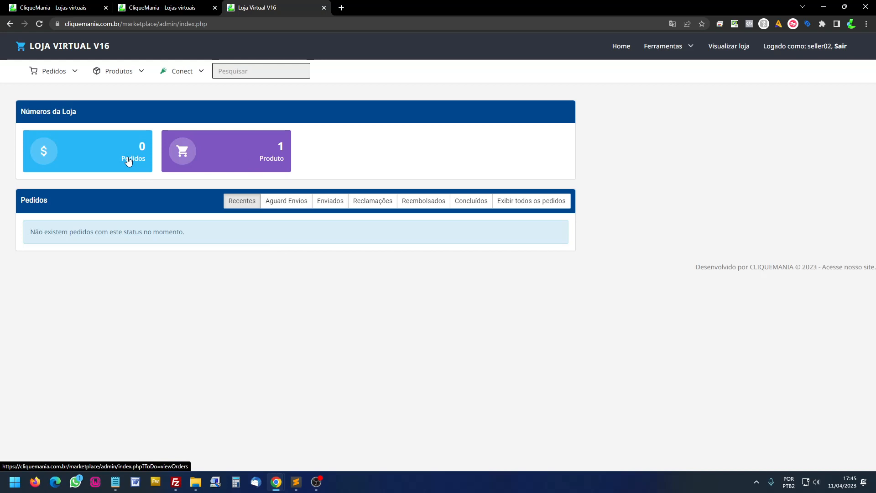
{"action": "left_click", "coordinate": [282, 156]}
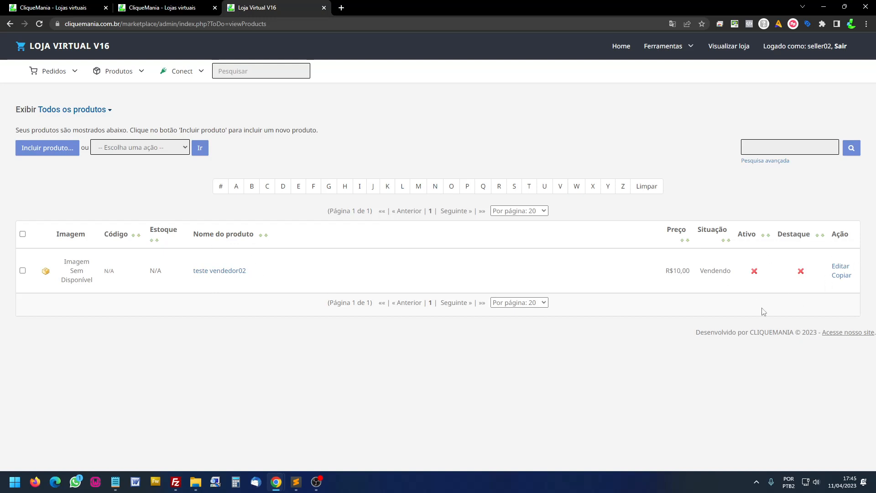
{"action": "left_click", "coordinate": [841, 49]}
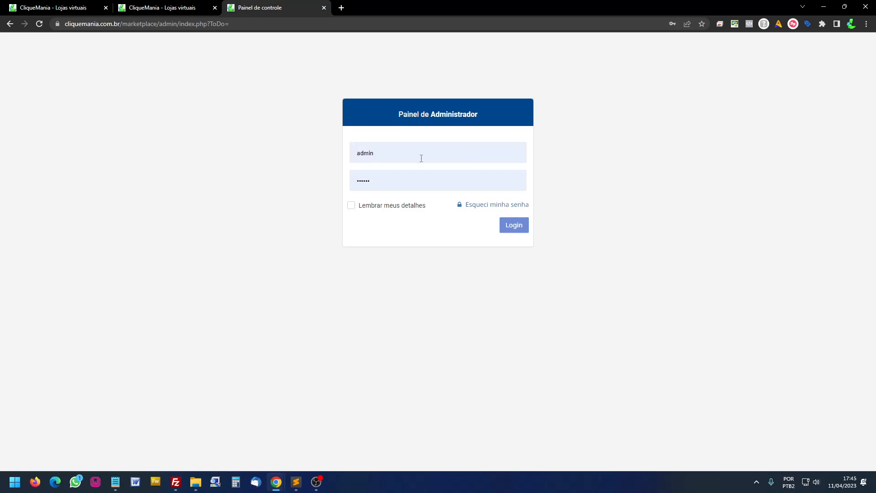
- Log in as administrator and open Produto Teste 28 from the full product list for editing
{"action": "left_click", "coordinate": [514, 229]}
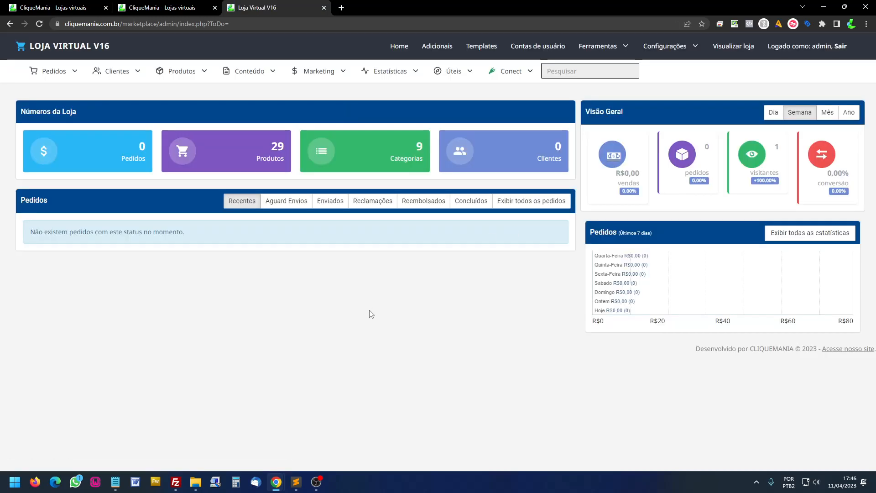
{"action": "left_click", "coordinate": [269, 151]}
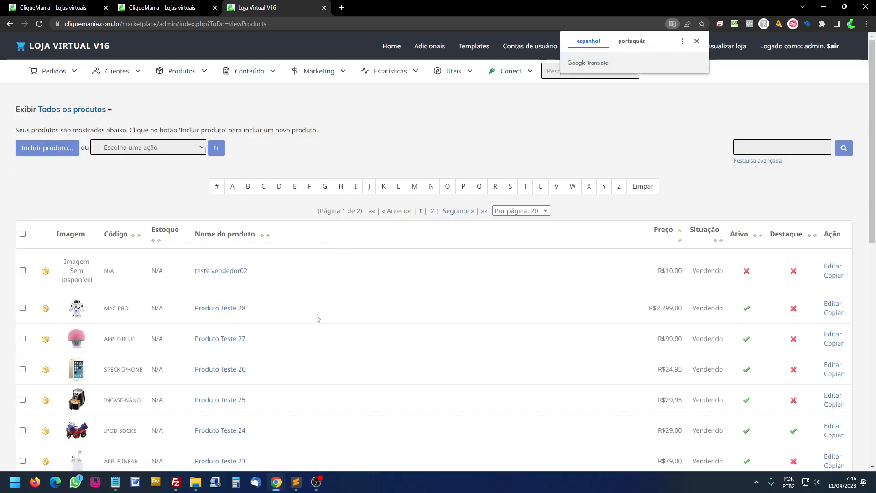
{"action": "left_click", "coordinate": [697, 41]}
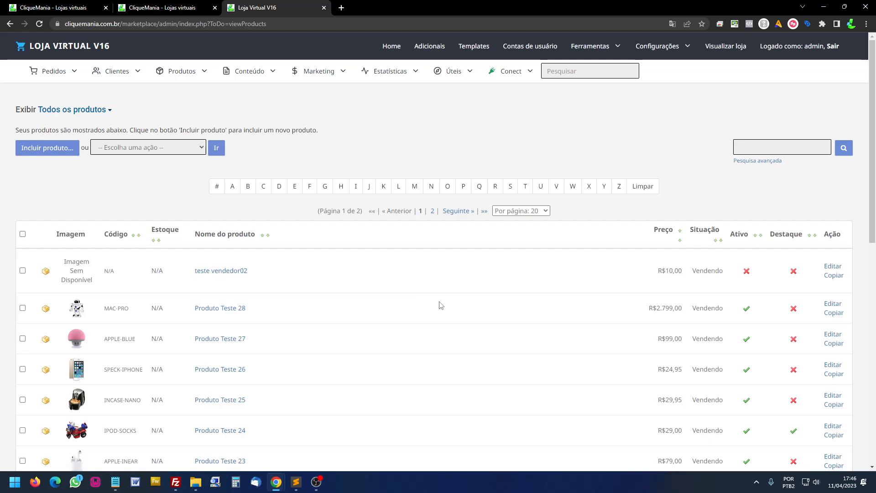
{"action": "scroll", "coordinate": [441, 305], "scroll_direction": "down", "scroll_amount": 2}
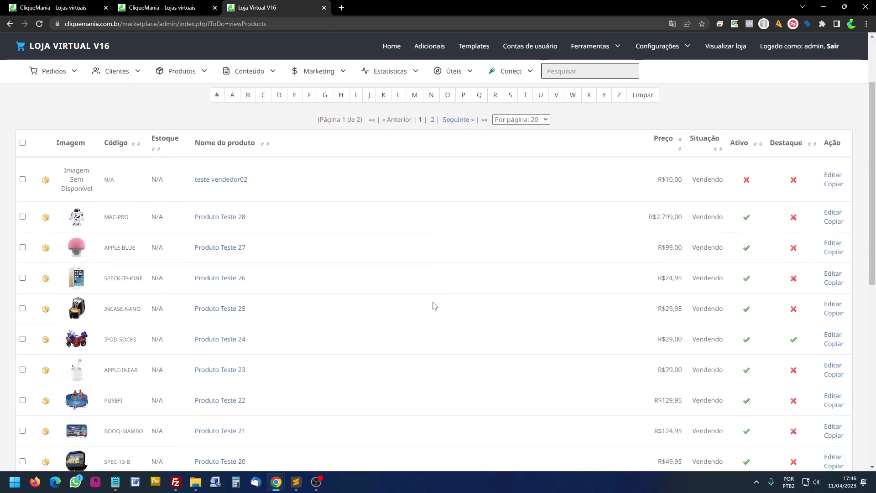
{"action": "left_click", "coordinate": [833, 212]}
{"action": "scroll", "coordinate": [343, 246], "scroll_direction": "down", "scroll_amount": 1}
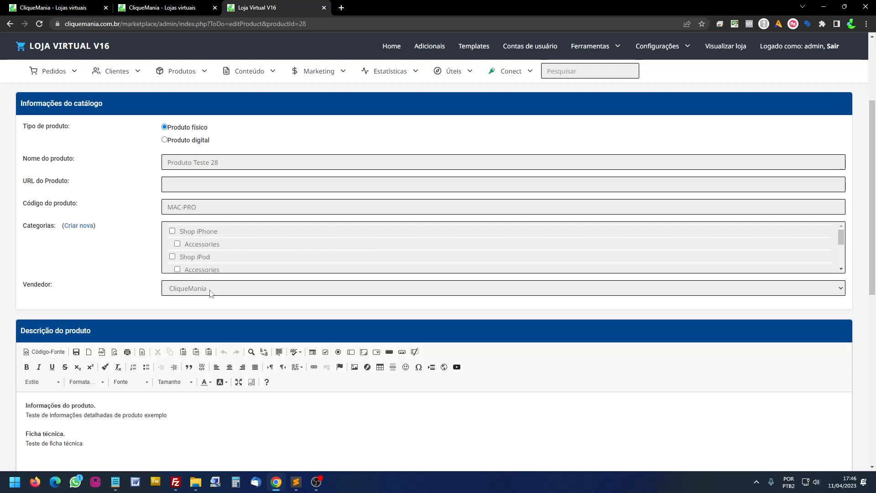
- Reassign Produto Teste 28 to the other seller and save, skipping the missing-dimensions warning
{"action": "left_click", "coordinate": [211, 293]}
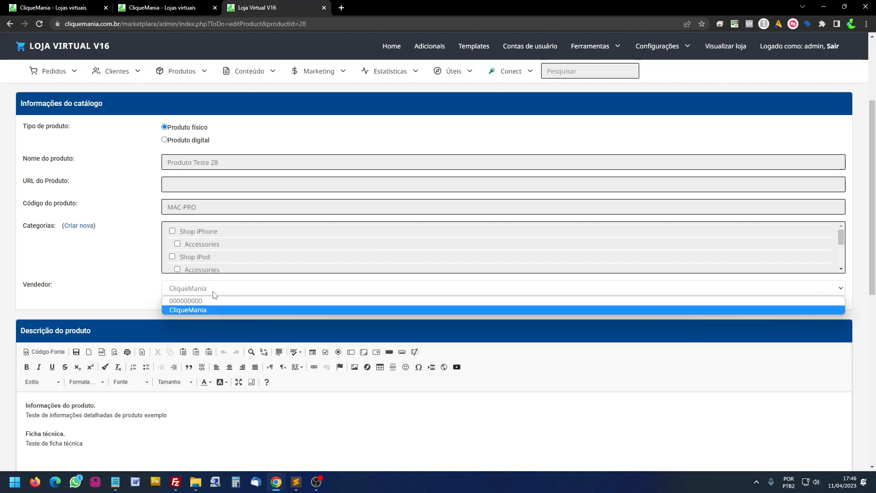
{"action": "left_click", "coordinate": [189, 301]}
{"action": "scroll", "coordinate": [214, 300], "scroll_direction": "up", "scroll_amount": 3}
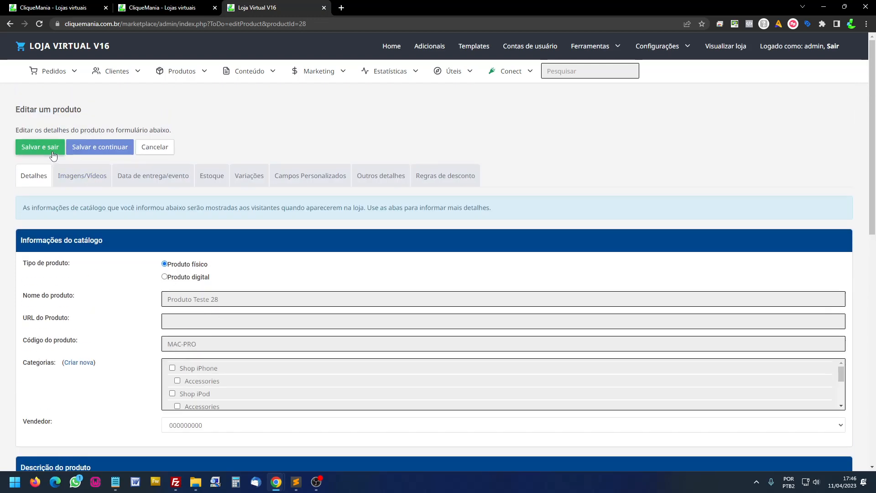
{"action": "left_click", "coordinate": [51, 149]}
{"action": "left_click", "coordinate": [406, 249]}
{"action": "left_click", "coordinate": [505, 270]}
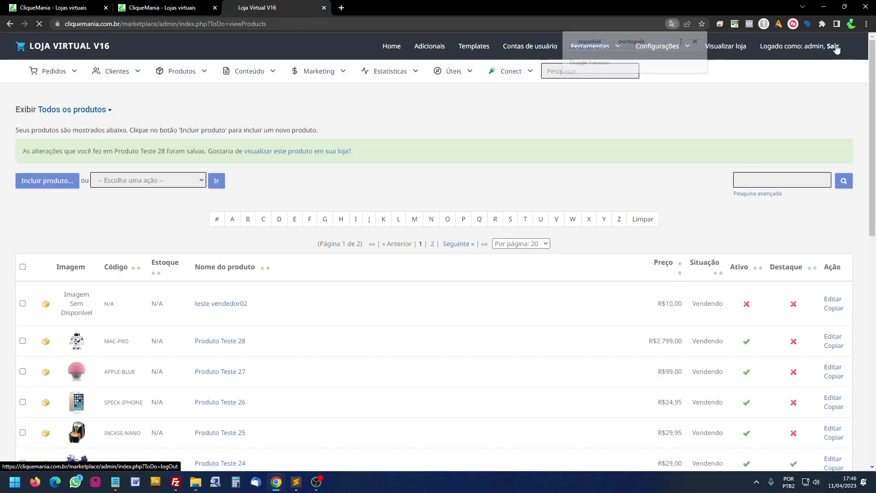
- Log out of the admin account and sign in with the seller's username and password
{"action": "left_click", "coordinate": [833, 46]}
{"action": "double_click", "coordinate": [402, 153]}
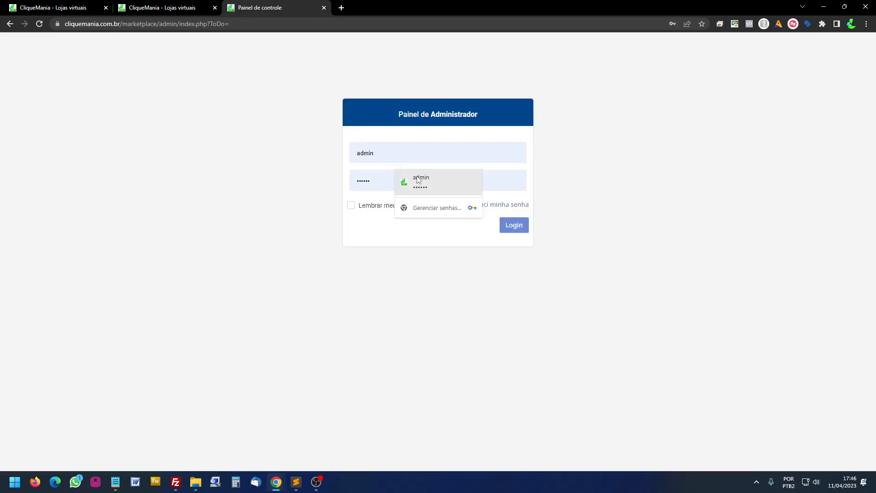
{"action": "double_click", "coordinate": [395, 156]}
{"action": "key", "text": "ctrl+v"}
{"action": "double_click", "coordinate": [381, 184]}
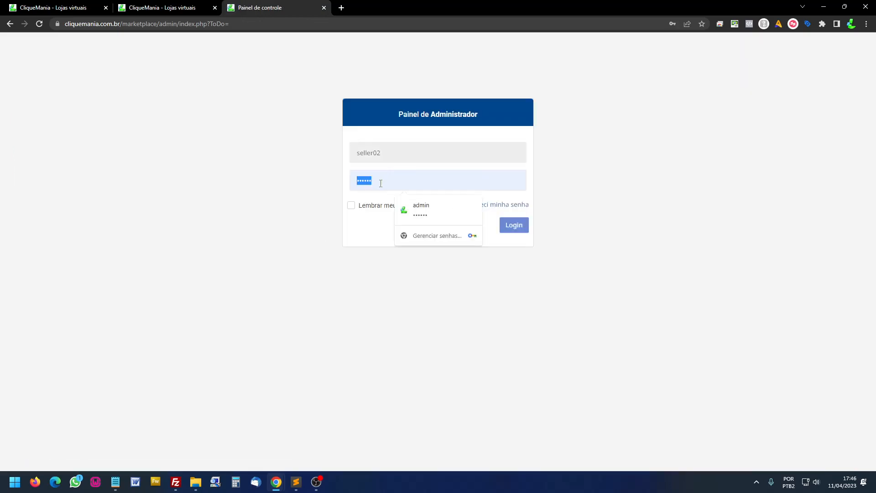
{"action": "type", "text": "•••••"}
{"action": "key", "text": "Return"}
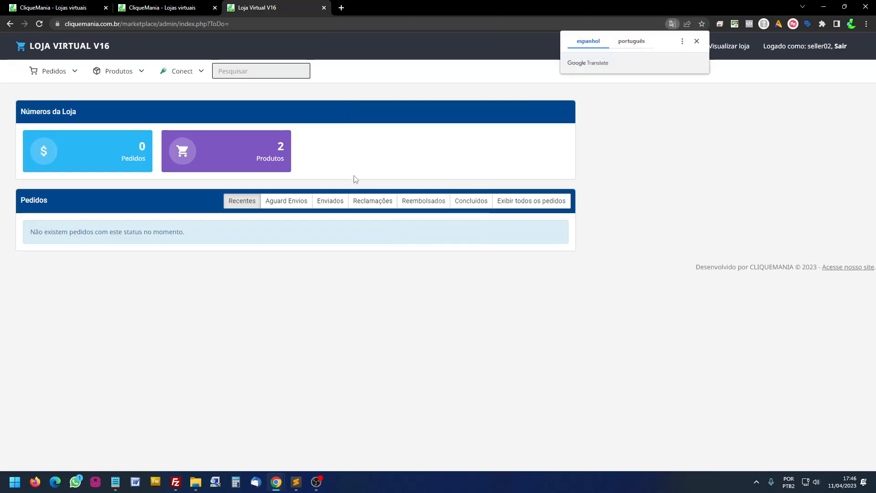
- Mark teste vendedor02 as featured in the seller's product list, then log out
{"action": "left_click", "coordinate": [295, 161]}
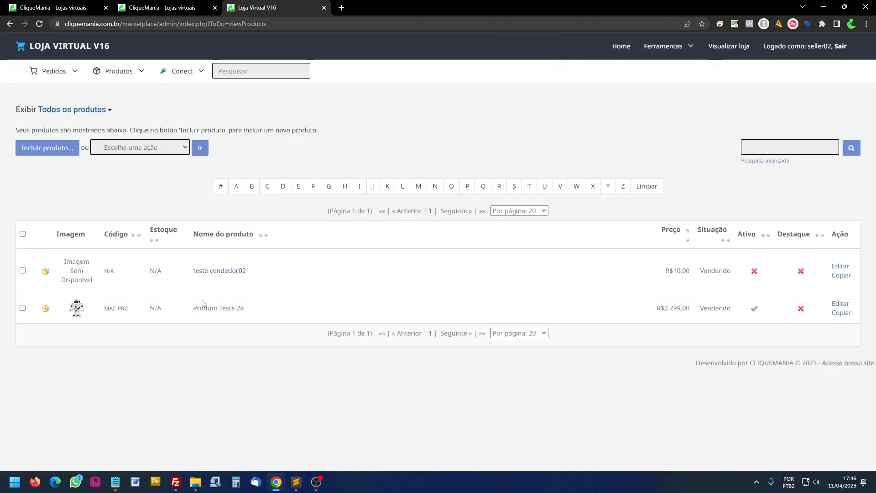
{"action": "left_click", "coordinate": [802, 273]}
{"action": "left_click", "coordinate": [843, 46]}
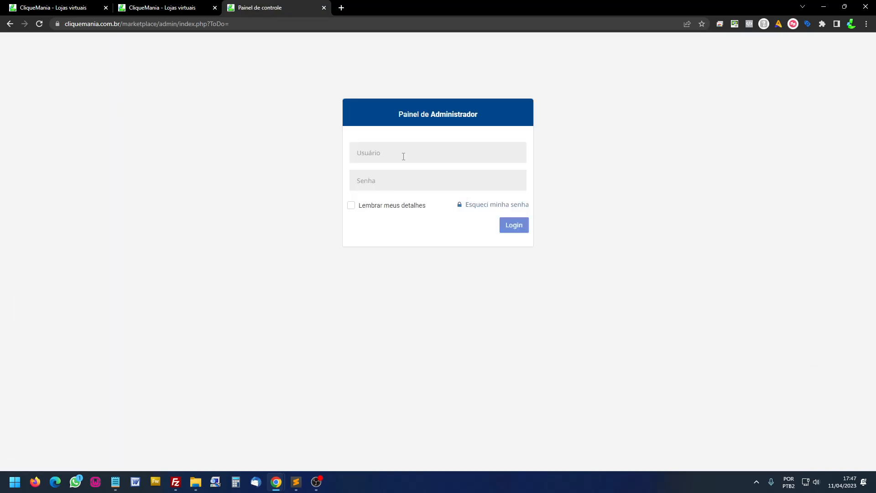
{"action": "left_click", "coordinate": [404, 155]}
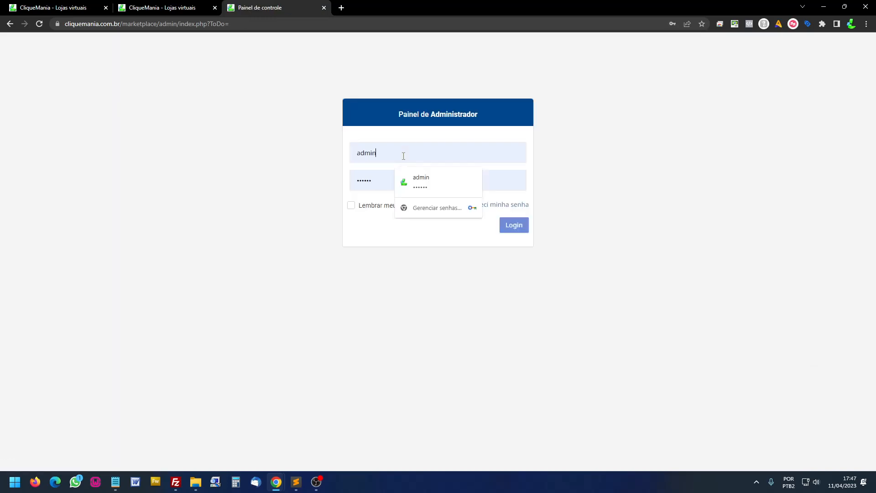
- Log in as admin and activate teste vendedor02 in the full product list
{"action": "left_click", "coordinate": [518, 226]}
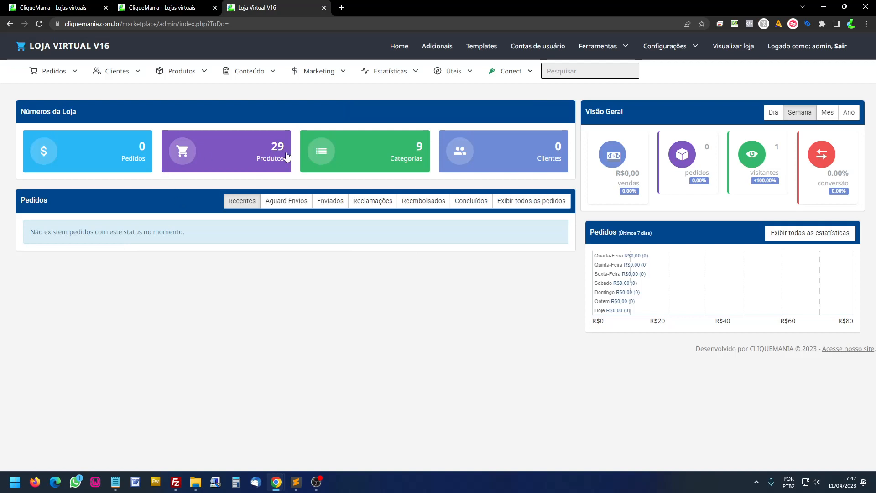
{"action": "left_click", "coordinate": [287, 156]}
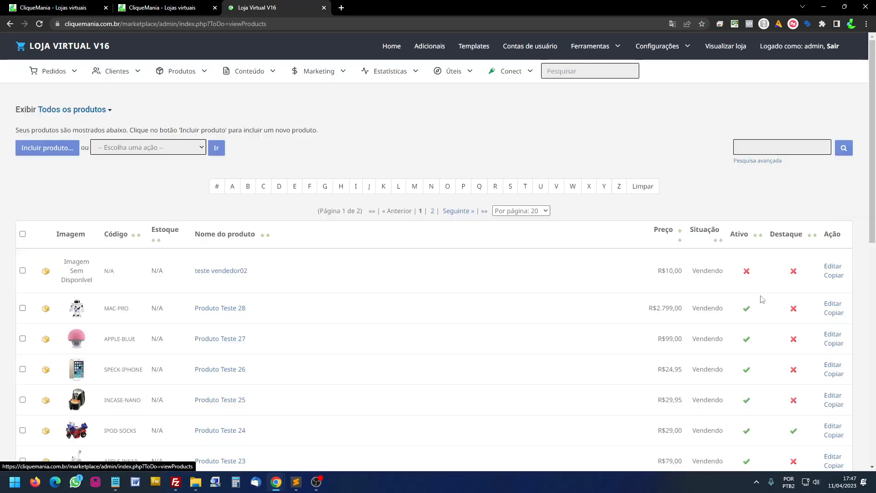
{"action": "left_click", "coordinate": [747, 273]}
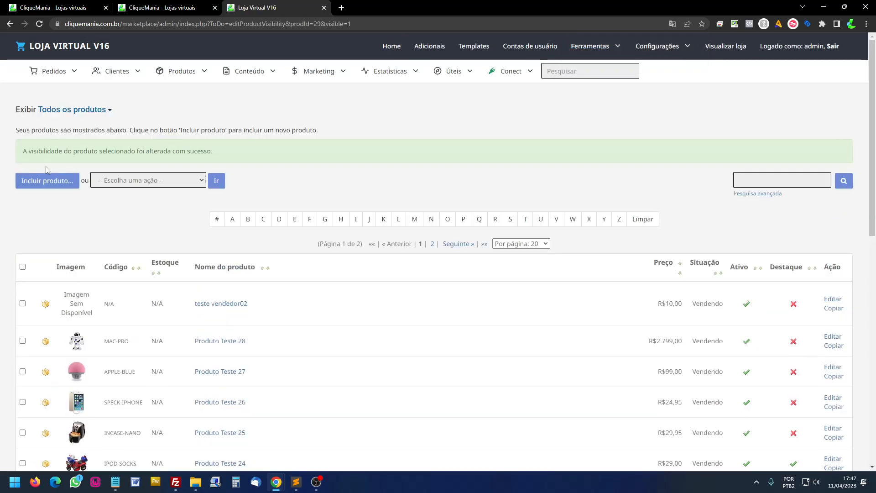
{"action": "left_click_drag", "start_coordinate": [36, 151], "coordinate": [279, 148]}
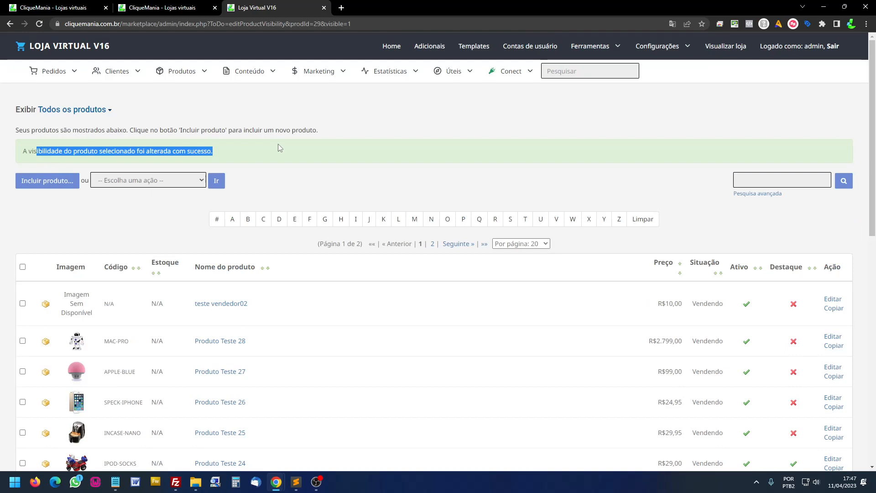
- Log out of admin and submit the seller's username and password to sign in
{"action": "left_click", "coordinate": [833, 46]}
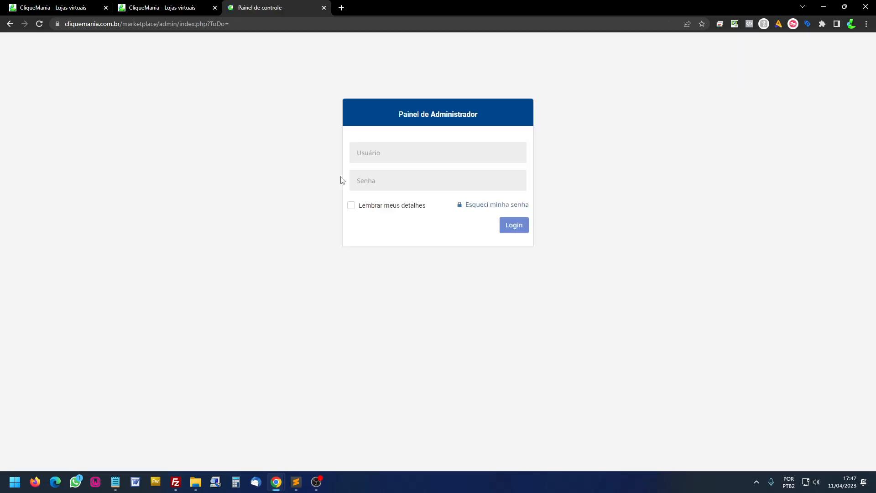
{"action": "double_click", "coordinate": [403, 150]}
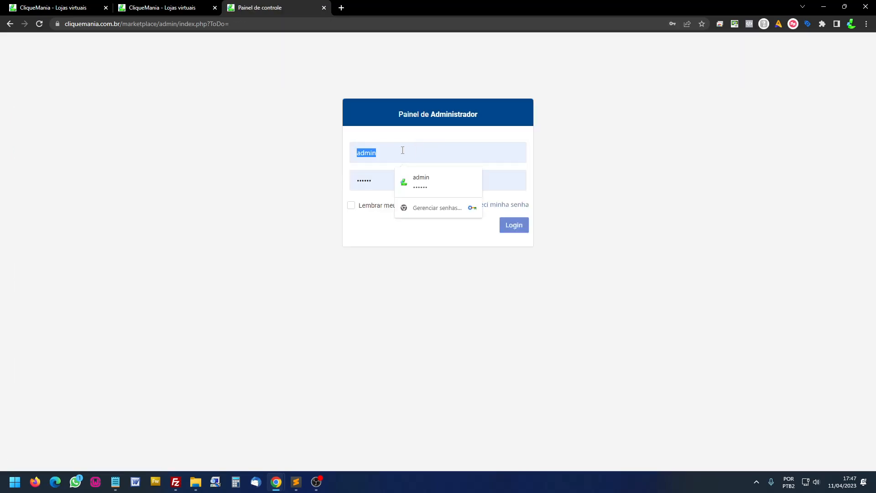
{"action": "type", "text": "seller02"}
{"action": "double_click", "coordinate": [378, 180]}
{"action": "key", "text": "Return"}
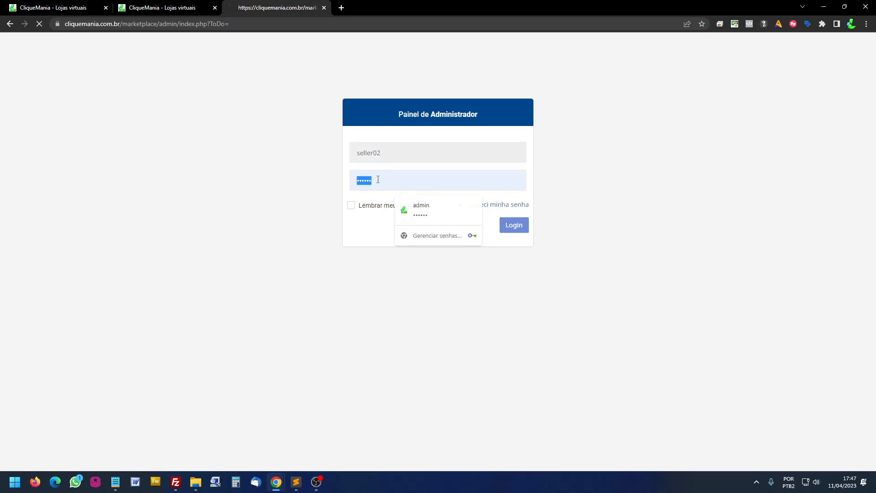
- Deactivate teste vendedor02 from the seller's product list
{"action": "left_click", "coordinate": [134, 77]}
{"action": "left_click", "coordinate": [131, 92]}
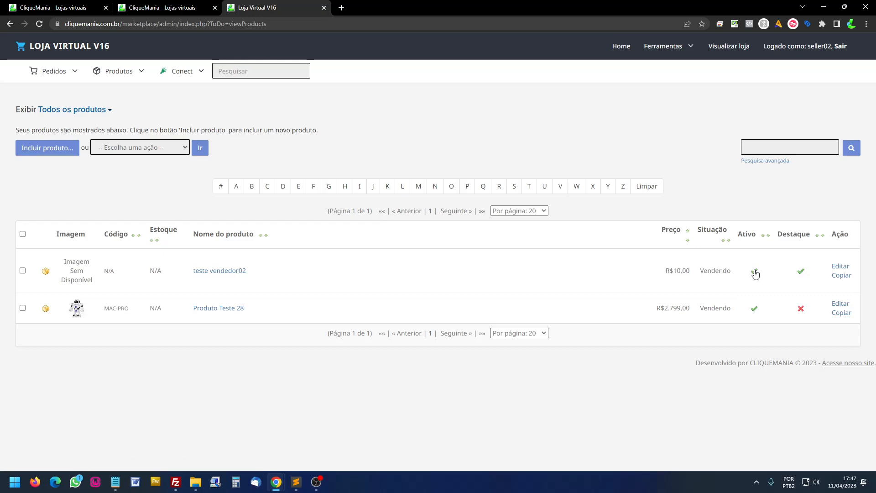
{"action": "left_click", "coordinate": [755, 272]}
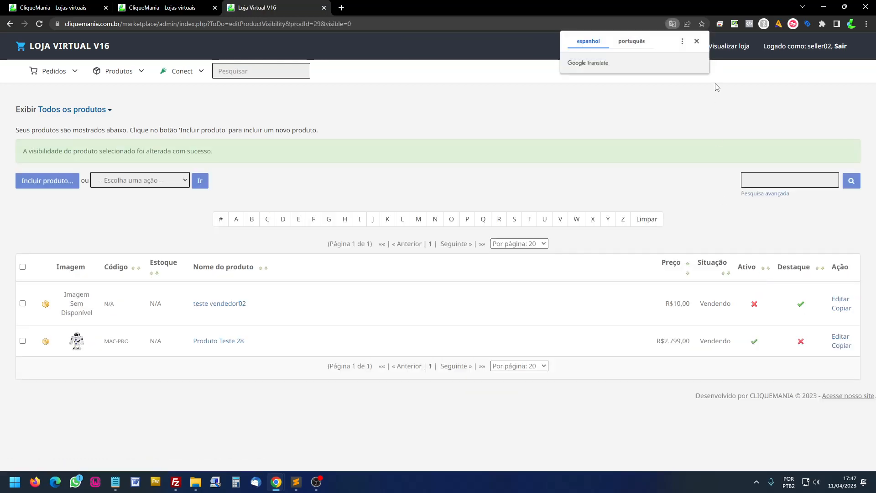
{"action": "left_click", "coordinate": [697, 42]}
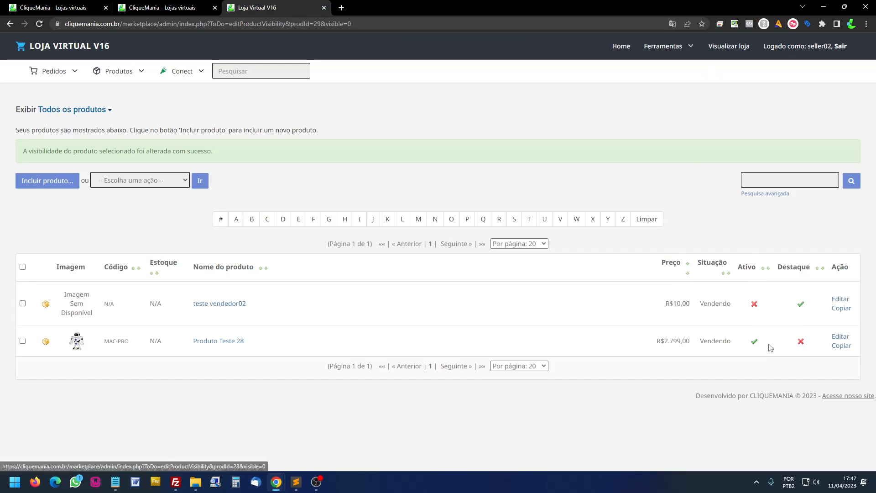
- Open Produto Teste 28 and save it unchanged, sending it for admin approval
{"action": "left_click", "coordinate": [840, 338]}
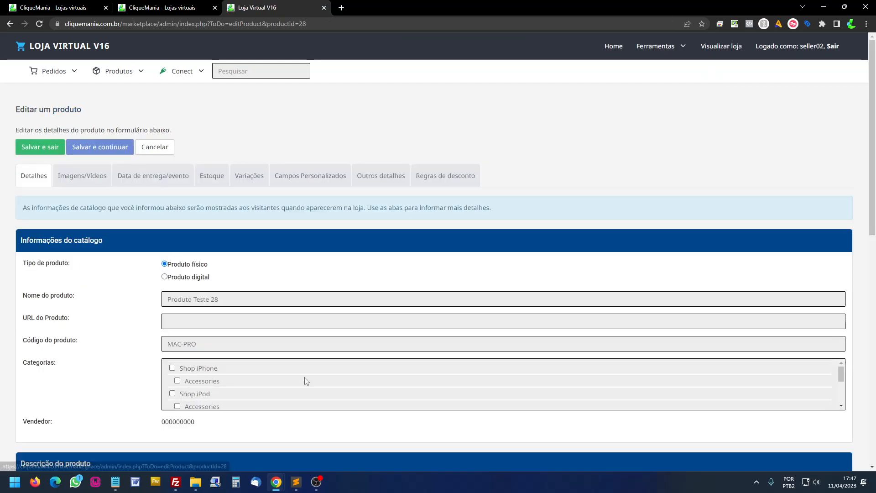
{"action": "scroll", "coordinate": [256, 375], "scroll_direction": "down", "scroll_amount": 5}
{"action": "scroll", "coordinate": [135, 369], "scroll_direction": "down", "scroll_amount": 2}
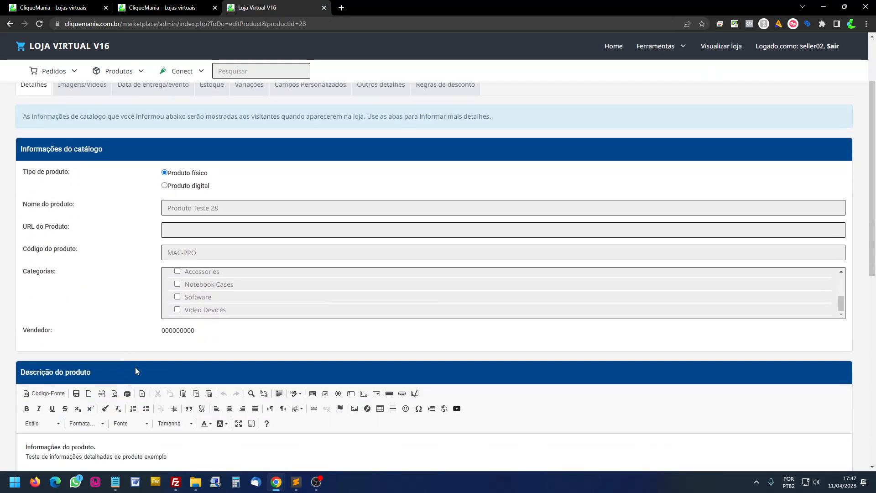
{"action": "scroll", "coordinate": [136, 369], "scroll_direction": "down", "scroll_amount": 8}
{"action": "scroll", "coordinate": [136, 367], "scroll_direction": "up", "scroll_amount": 10}
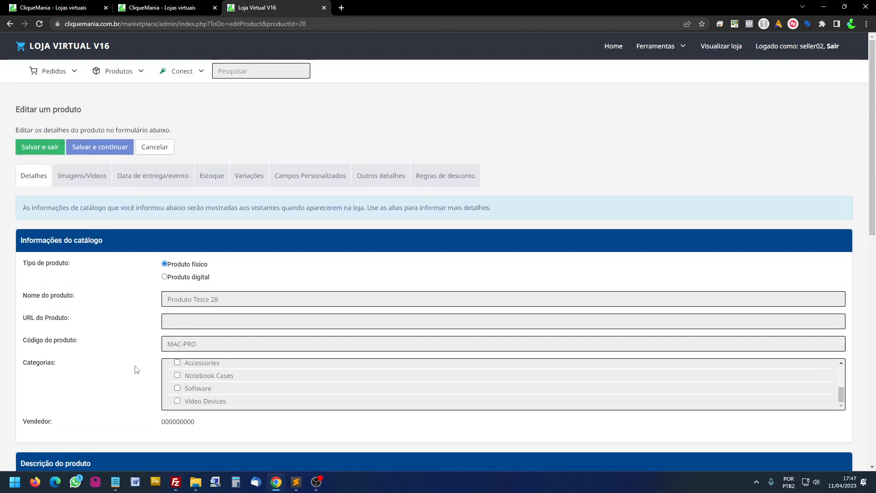
{"action": "scroll", "coordinate": [137, 369], "scroll_direction": "down", "scroll_amount": 4}
{"action": "scroll", "coordinate": [146, 372], "scroll_direction": "up", "scroll_amount": 4}
{"action": "left_click", "coordinate": [54, 153]}
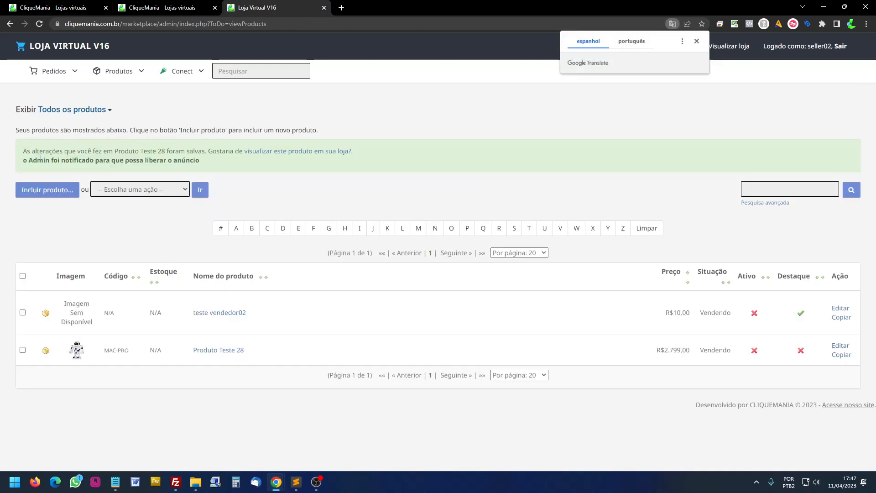
- Close the extra Loja Modelo storefront tab and return to the Loja Virtual V16 product list
{"action": "left_click_drag", "start_coordinate": [25, 161], "coordinate": [199, 160]}
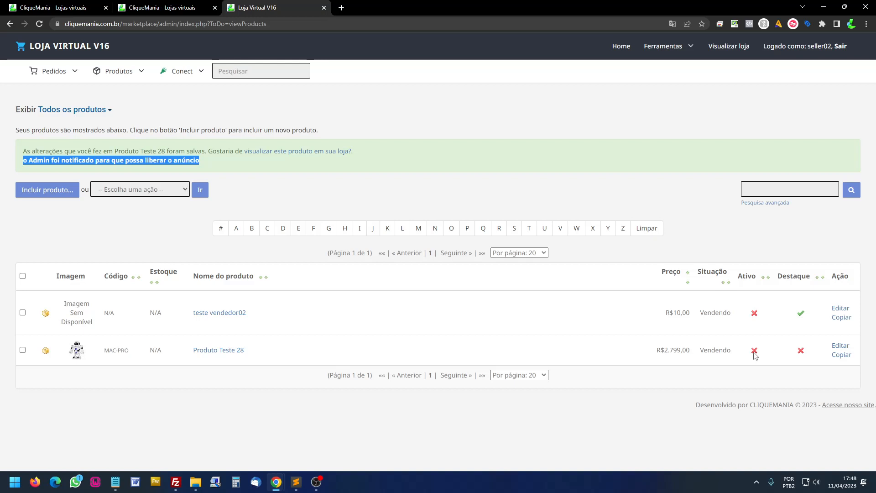
{"action": "left_click", "coordinate": [409, 202]}
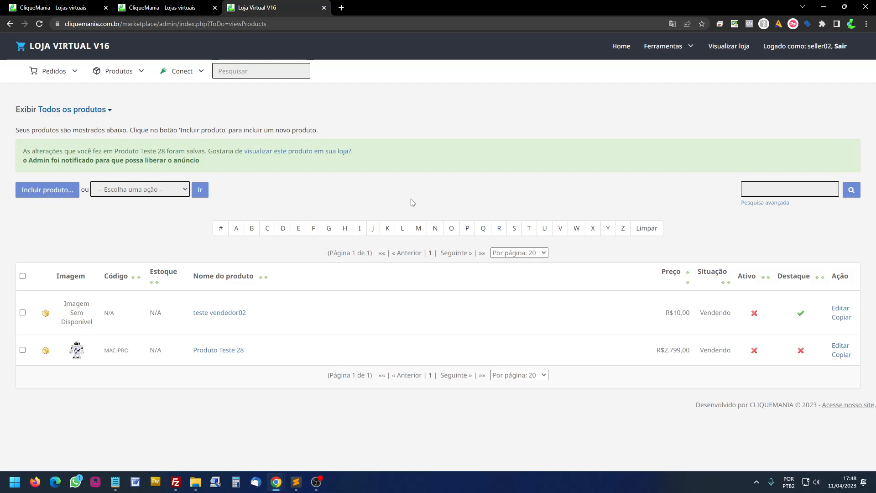
{"action": "left_click", "coordinate": [180, 8]}
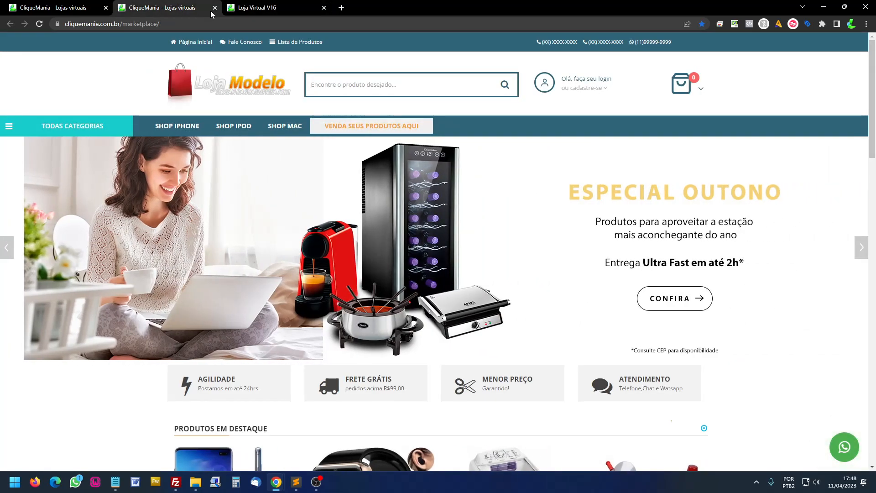
{"action": "left_click", "coordinate": [215, 8]}
{"action": "left_click", "coordinate": [84, 11]}
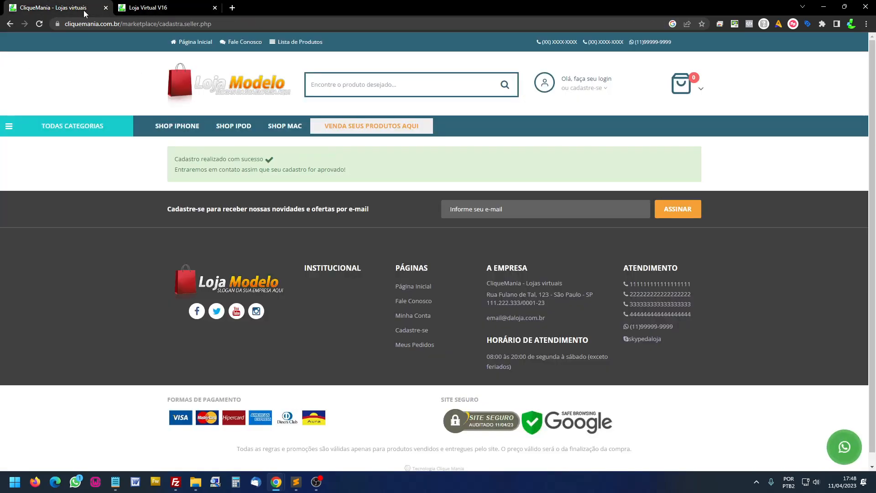
{"action": "left_click", "coordinate": [189, 9]}
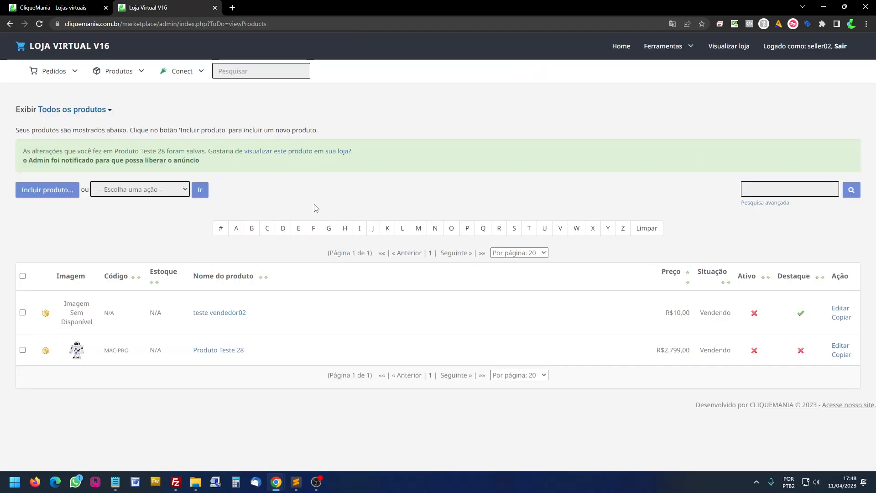